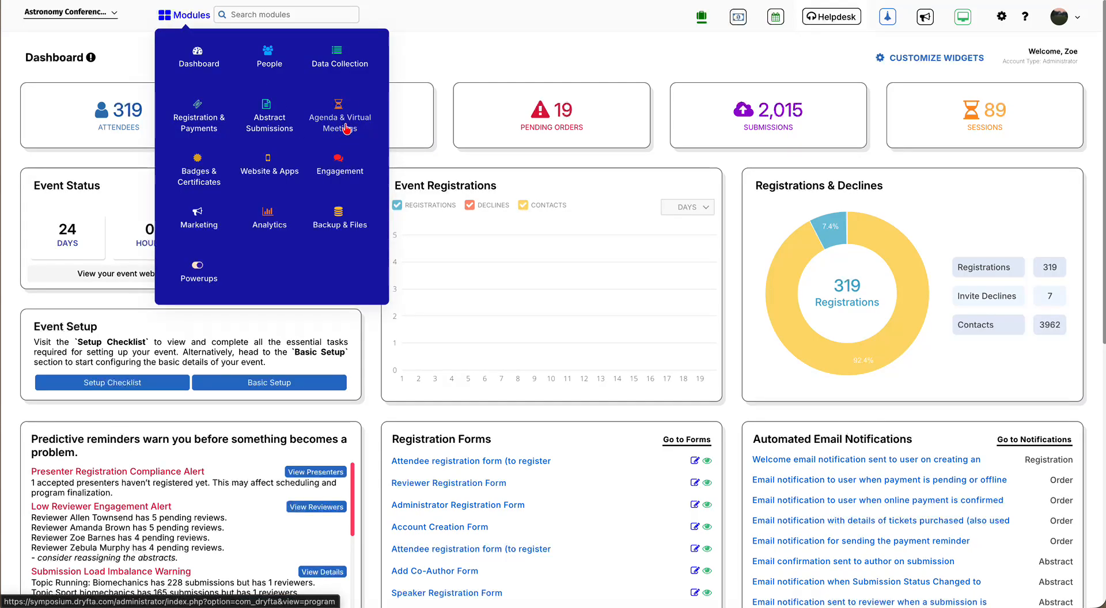
# - Open the Agenda & Virtual Meetings module from Modules to reach Program Builder
pyautogui.click(347, 128)
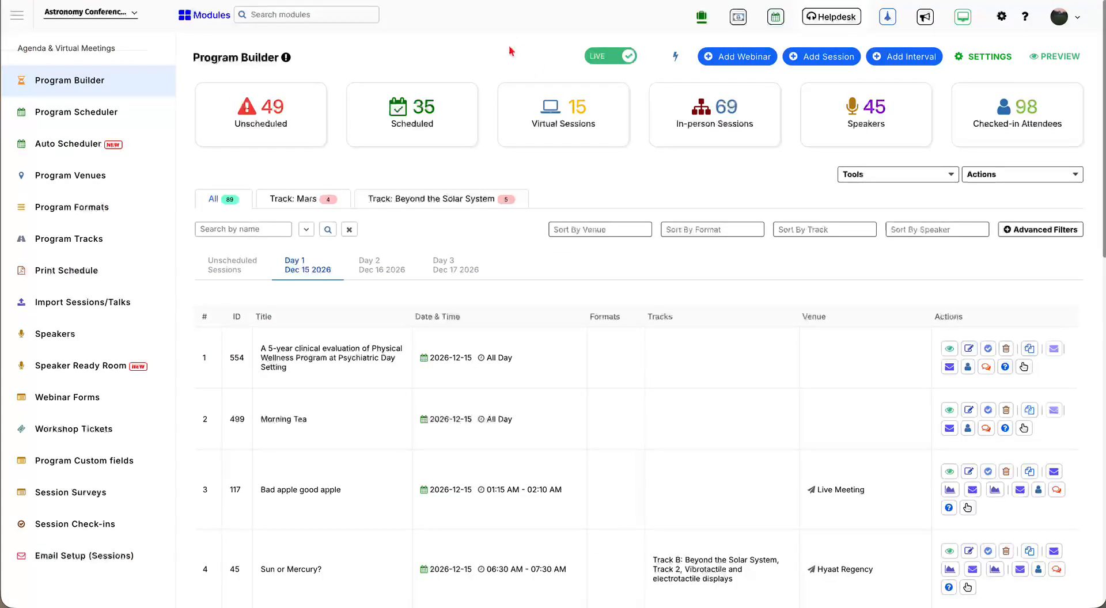
# - Start a new webinar session titled 'Lorem Ipsum Training Session'
pyautogui.click(739, 57)
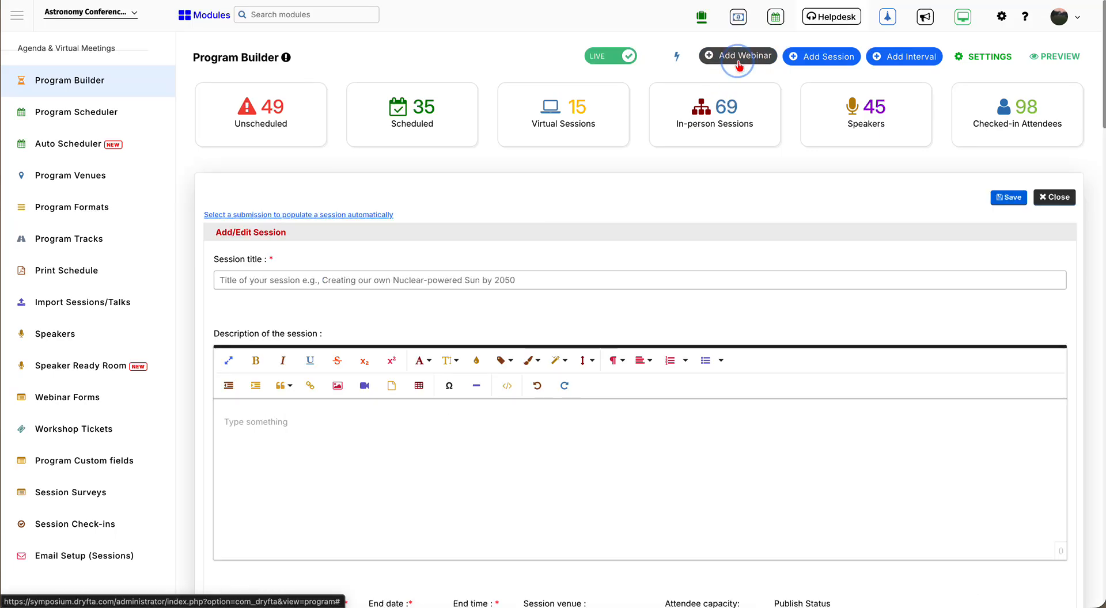
pyautogui.click(622, 280)
pyautogui.write('Lore')
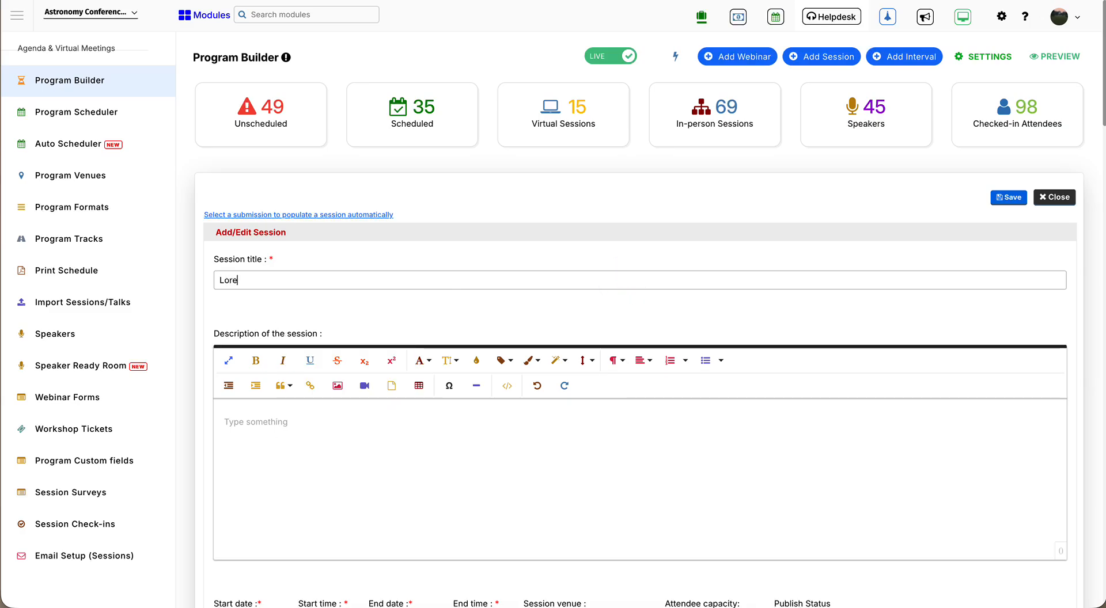
pyautogui.write('m Ipsum Traning')
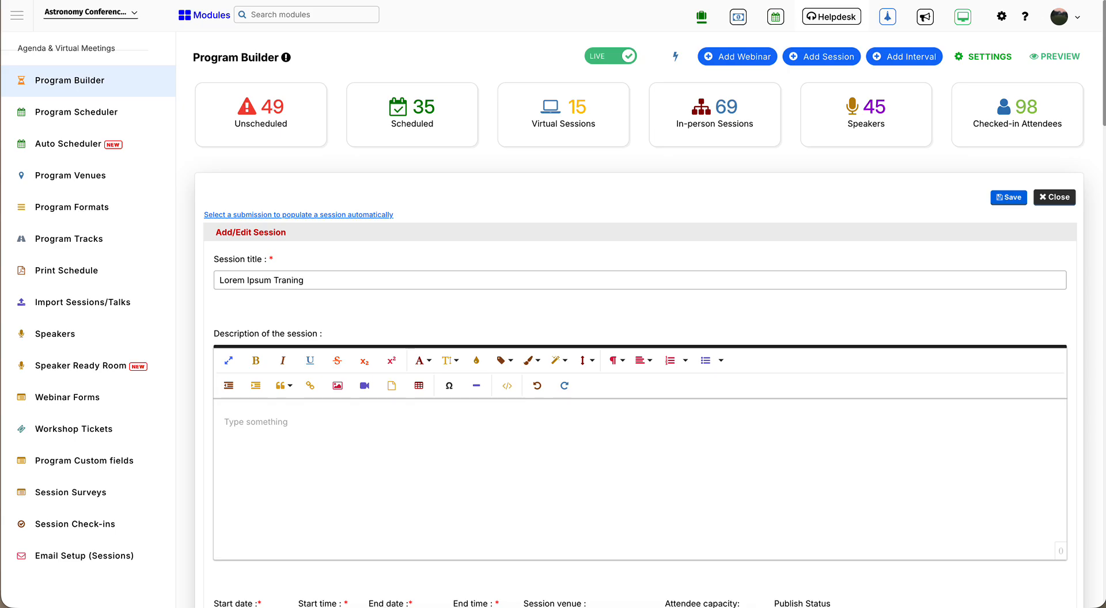
pyautogui.press('BackSpace')
pyautogui.press('BackSpace')
pyautogui.press('BackSpace')
pyautogui.press('BackSpace')
pyautogui.write('ing')
pyautogui.press('BackSpace')
pyautogui.press('BackSpace')
pyautogui.press('BackSpace')
pyautogui.write('ining Session')
# - Copy the generated lorem ipsum text from the Blind Text Generator page
pyautogui.click(898, 1)
pyautogui.tripleClick(596, 202)
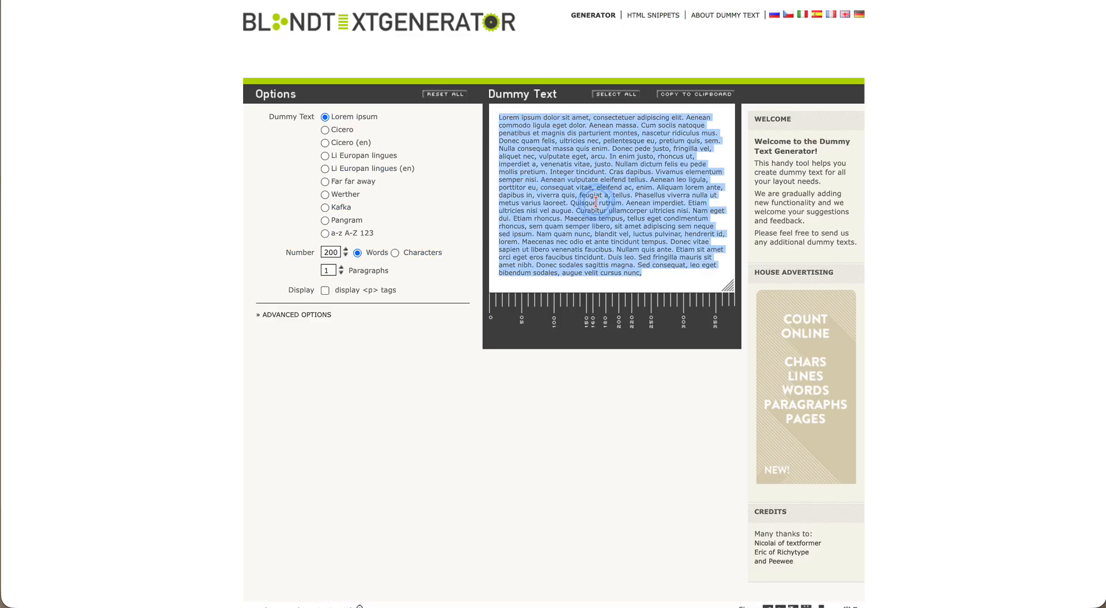
pyautogui.press('super+c')
pyautogui.click(553, 1)
# - Paste the lorem ipsum text into the session Description
pyautogui.click(456, 493)
pyautogui.press('super+v')
pyautogui.scroll(-4, 458, 496)
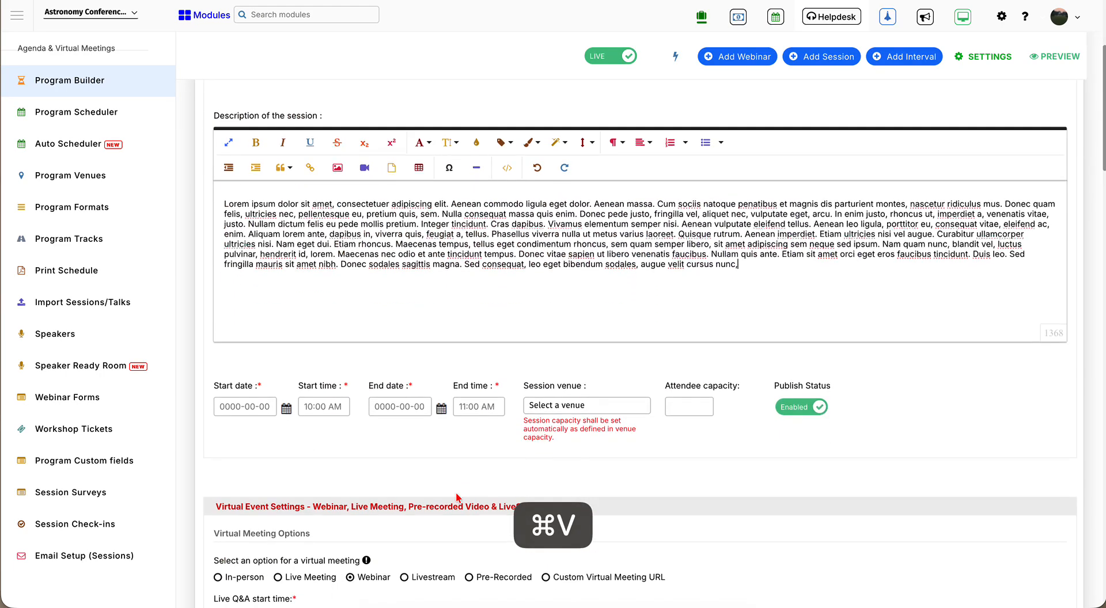
pyautogui.scroll(-2, 456, 496)
# - Schedule the session for April 29, 2026, from 10:00 AM to 03:00 PM
pyautogui.click(286, 315)
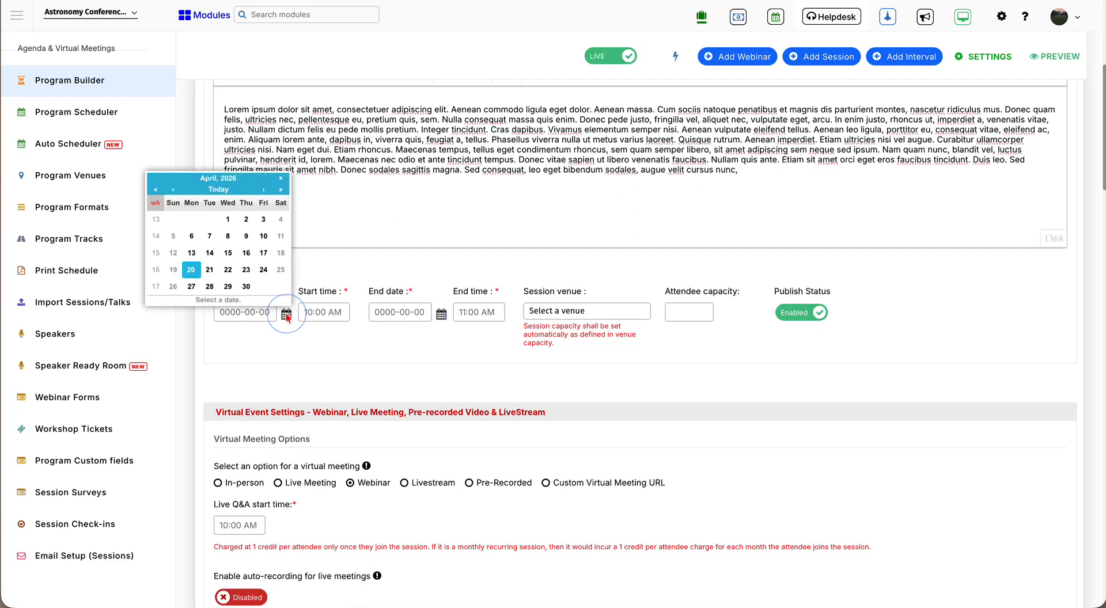
pyautogui.click(228, 286)
pyautogui.click(337, 311)
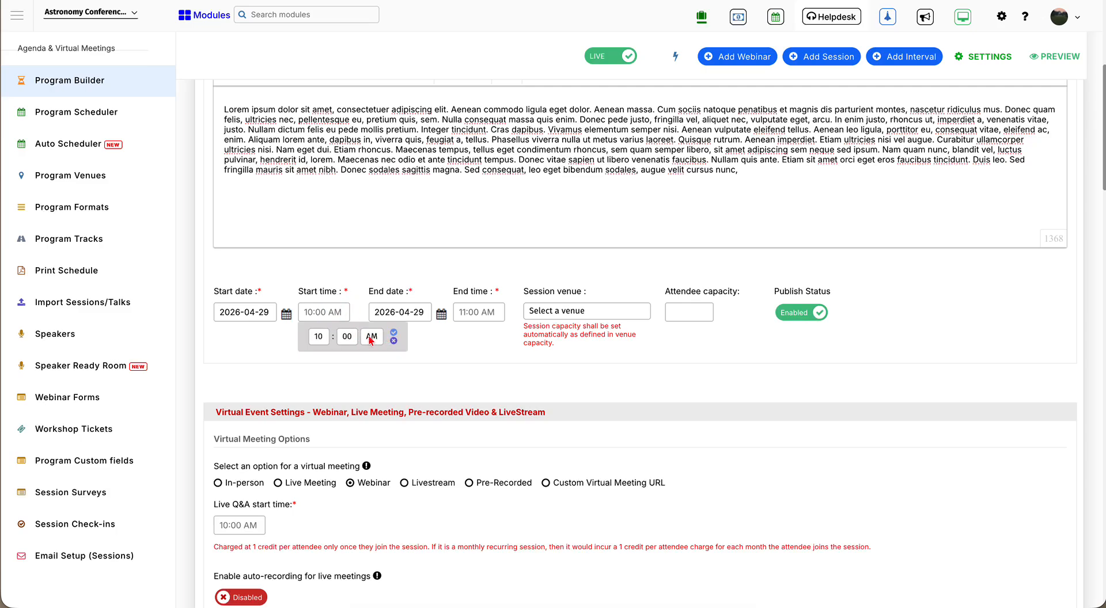
pyautogui.click(393, 332)
pyautogui.click(483, 307)
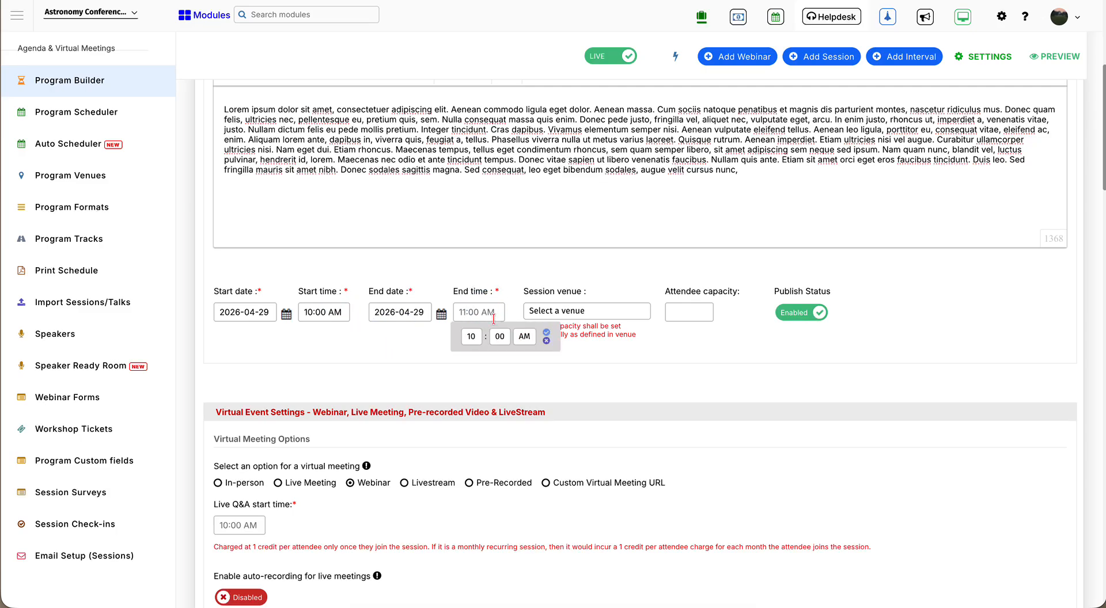
pyautogui.click(477, 338)
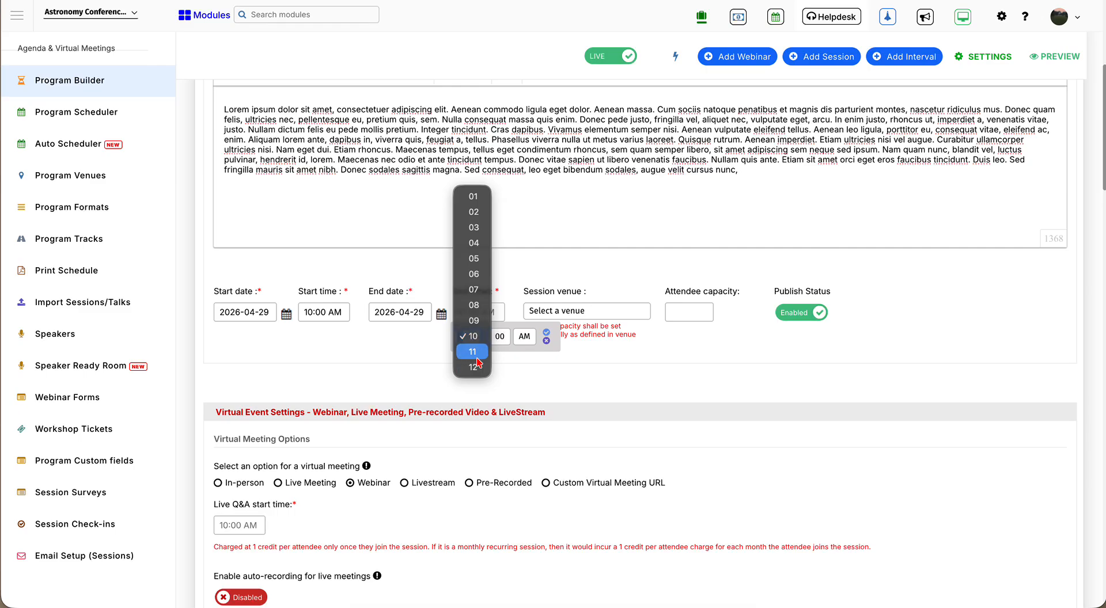
pyautogui.click(473, 228)
pyautogui.click(524, 336)
pyautogui.click(524, 349)
pyautogui.click(545, 332)
# - Set the venue to Hotel Lobby J W Marriott and attendee capacity to 150
pyautogui.click(573, 312)
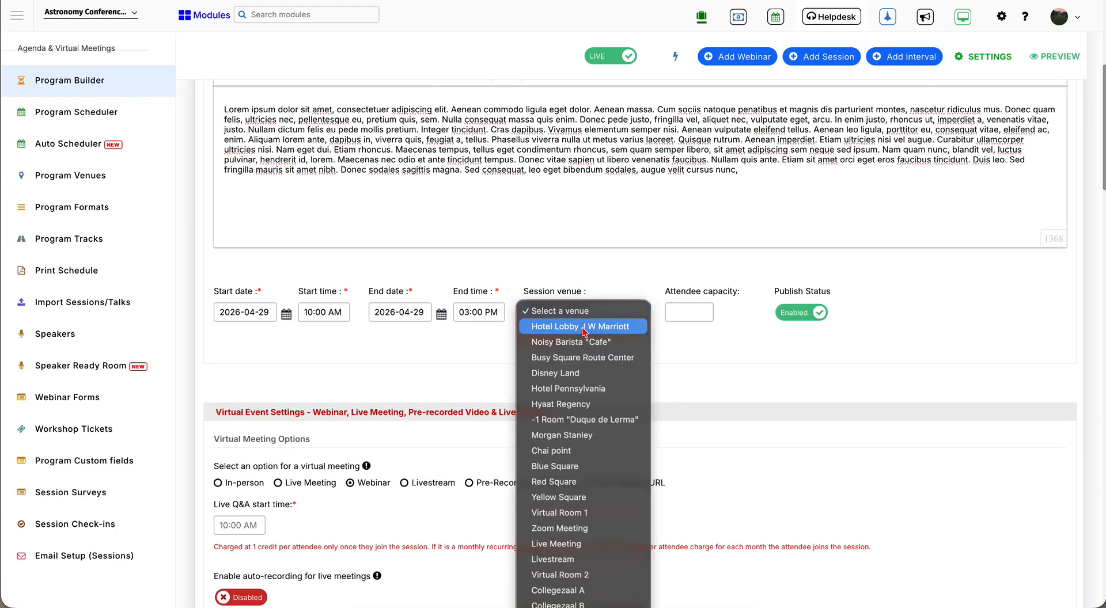
pyautogui.click(584, 327)
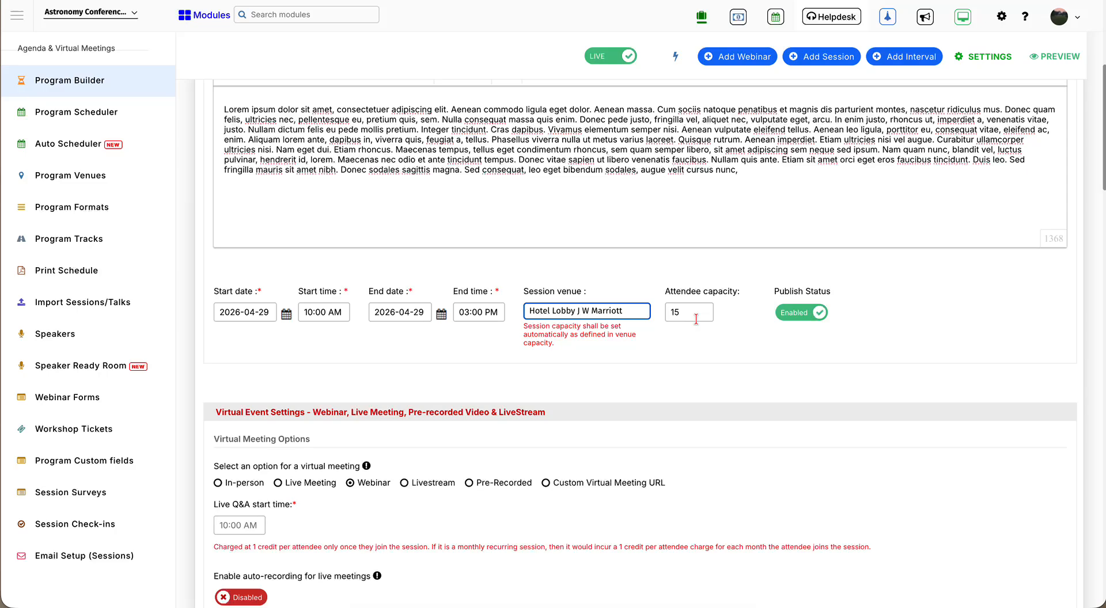
pyautogui.click(619, 315)
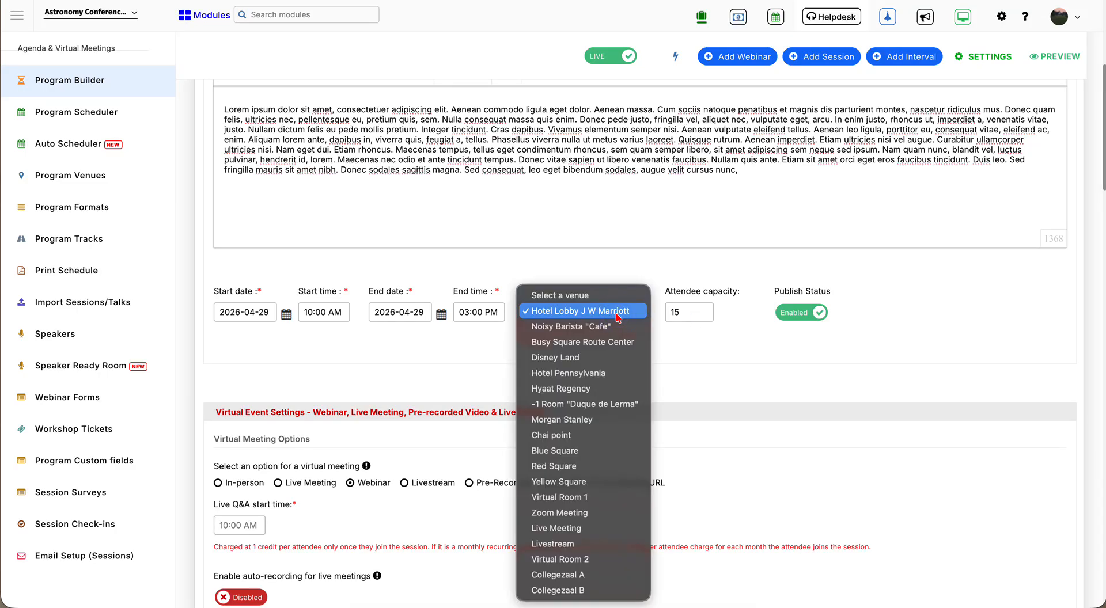
pyautogui.click(763, 395)
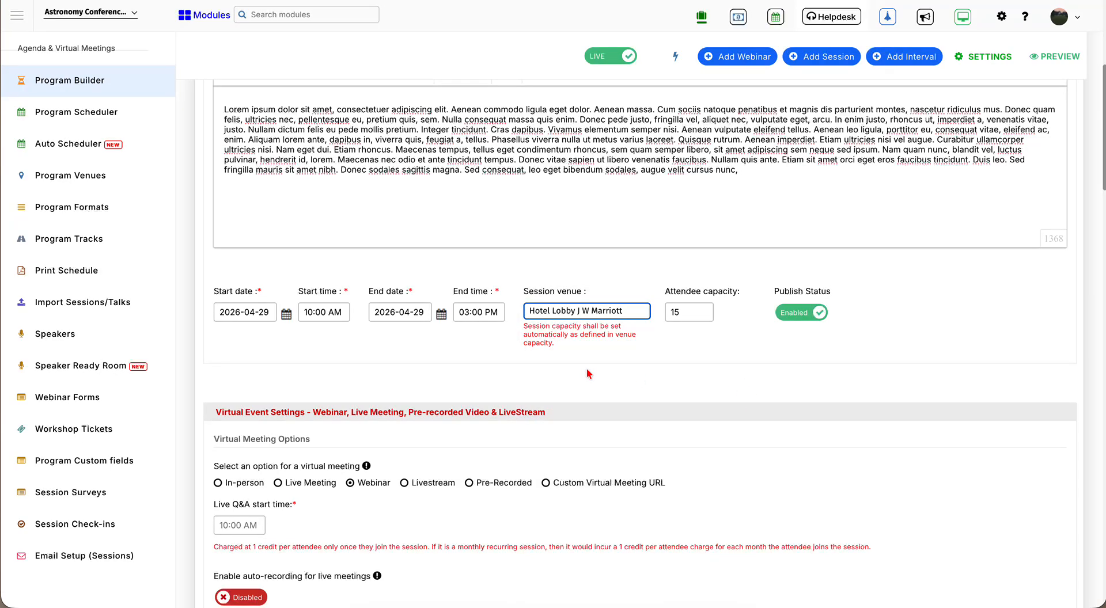
pyautogui.click(686, 314)
pyautogui.write('0')
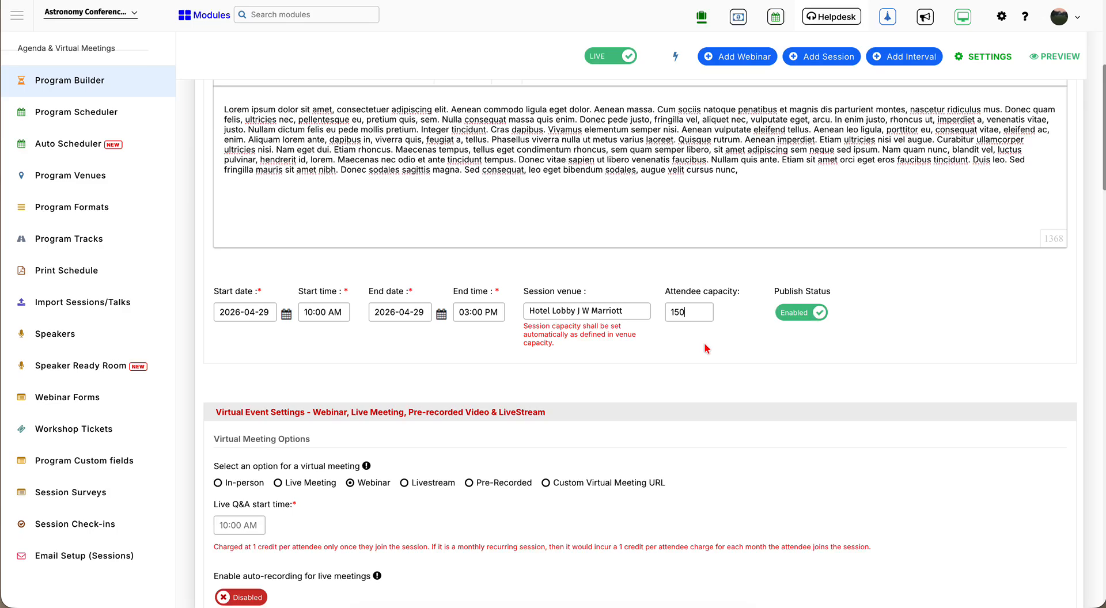
pyautogui.click(744, 350)
# - Make the session In-person instead of a custom virtual meeting URL
pyautogui.scroll(-4, 744, 349)
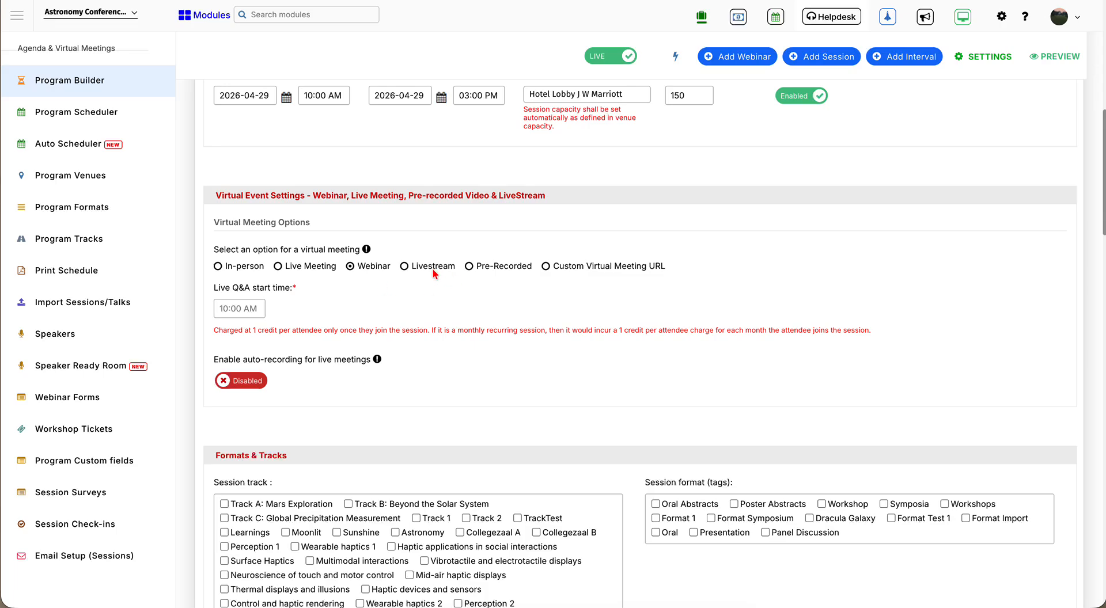
pyautogui.click(545, 267)
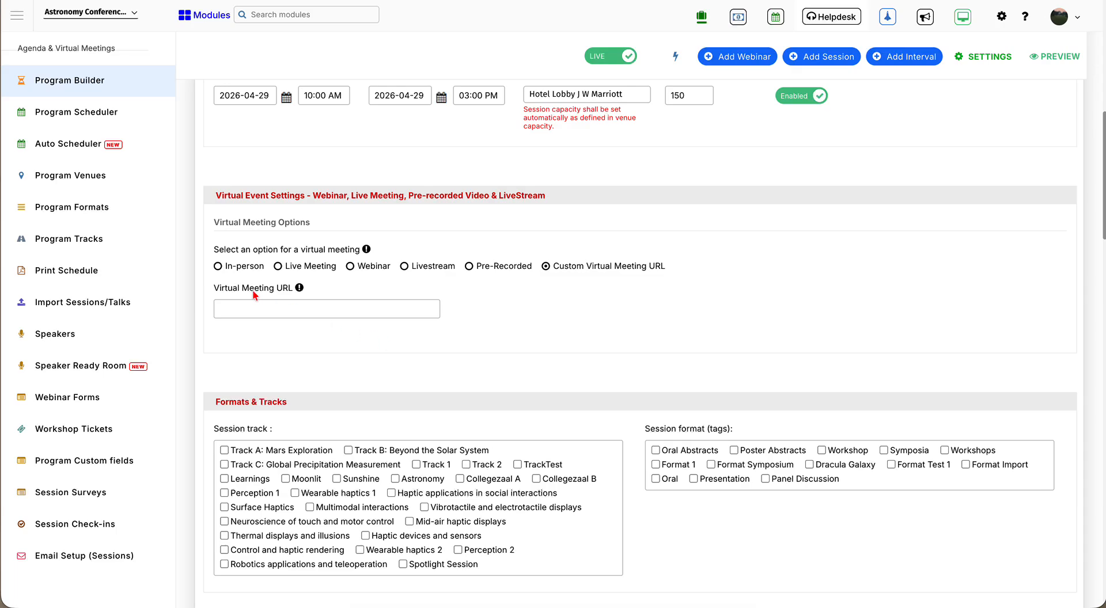
pyautogui.click(218, 267)
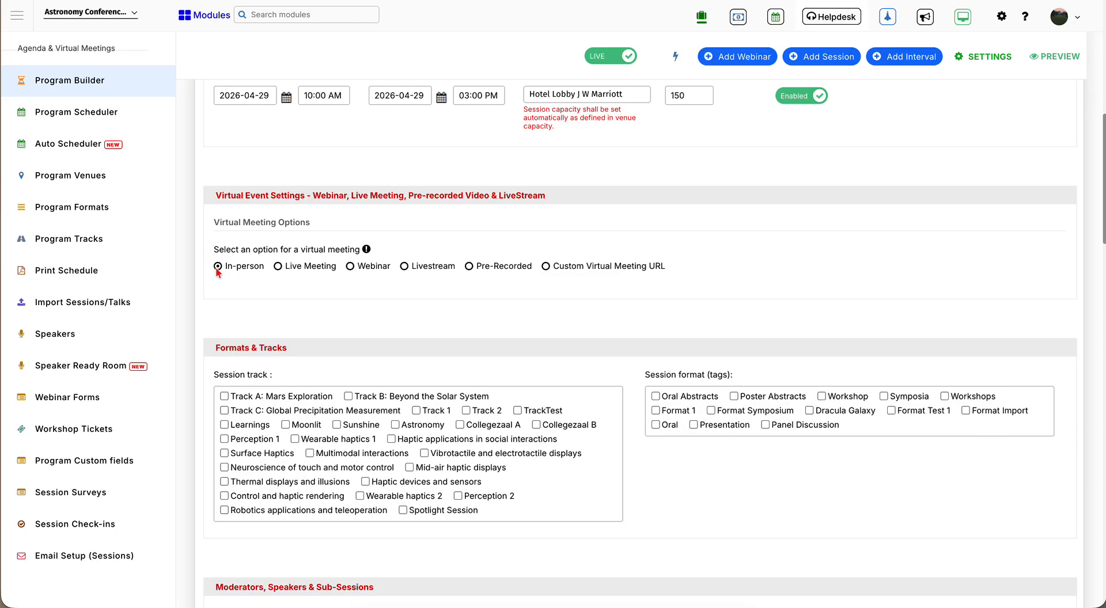
pyautogui.scroll(-2, 332, 359)
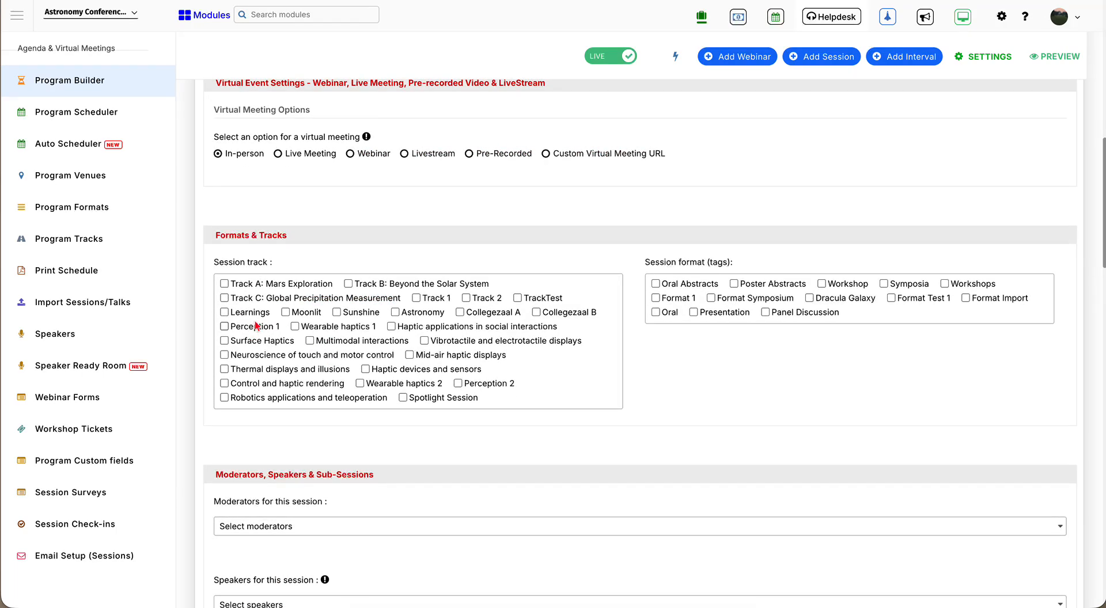
# - Tag the session with the Workshop format and the Spotlight Session track
pyautogui.click(288, 287)
pyautogui.click(268, 286)
pyautogui.click(840, 284)
pyautogui.click(417, 403)
pyautogui.scroll(-3, 396, 484)
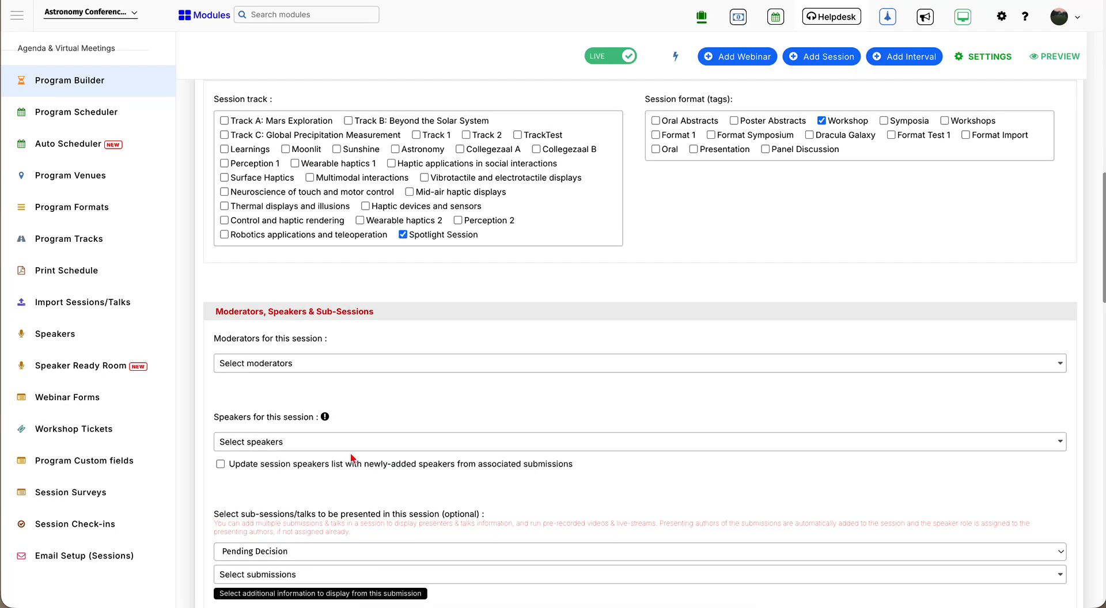
pyautogui.click(255, 363)
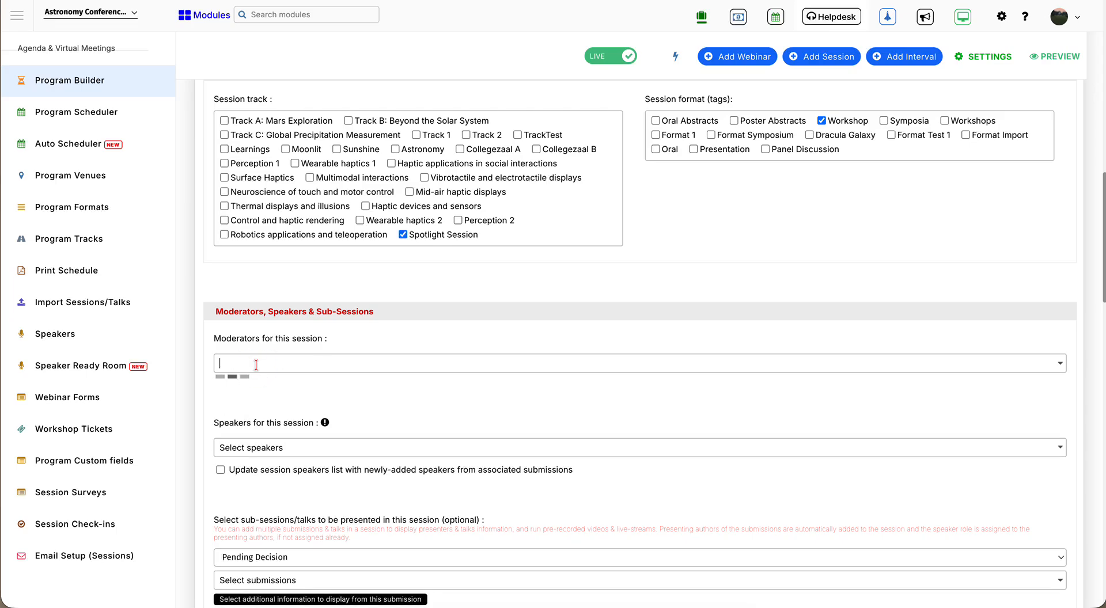
pyautogui.click(256, 383)
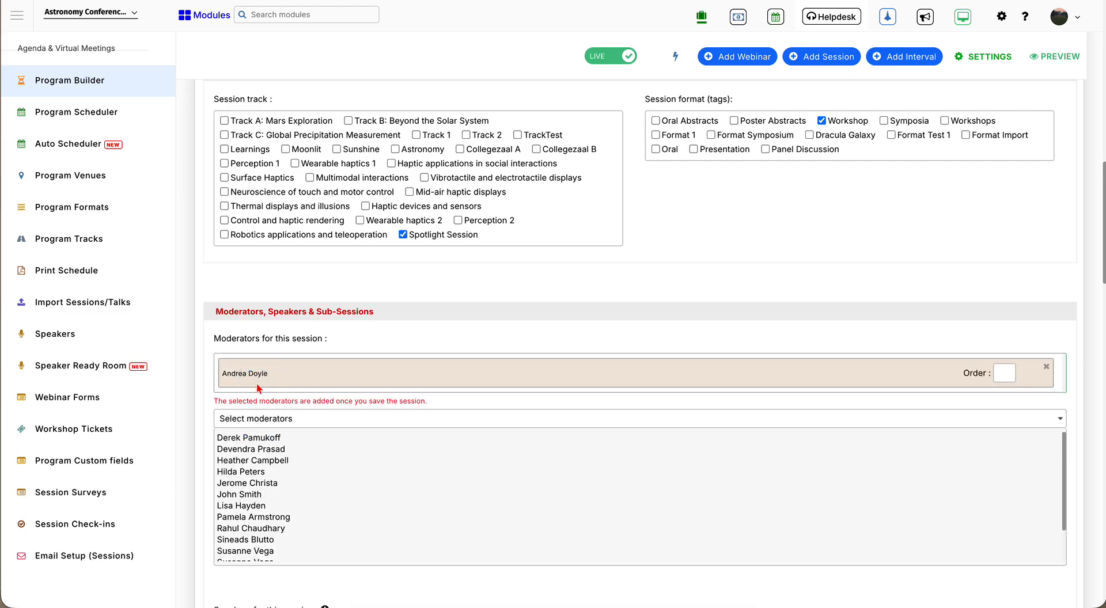
pyautogui.click(206, 365)
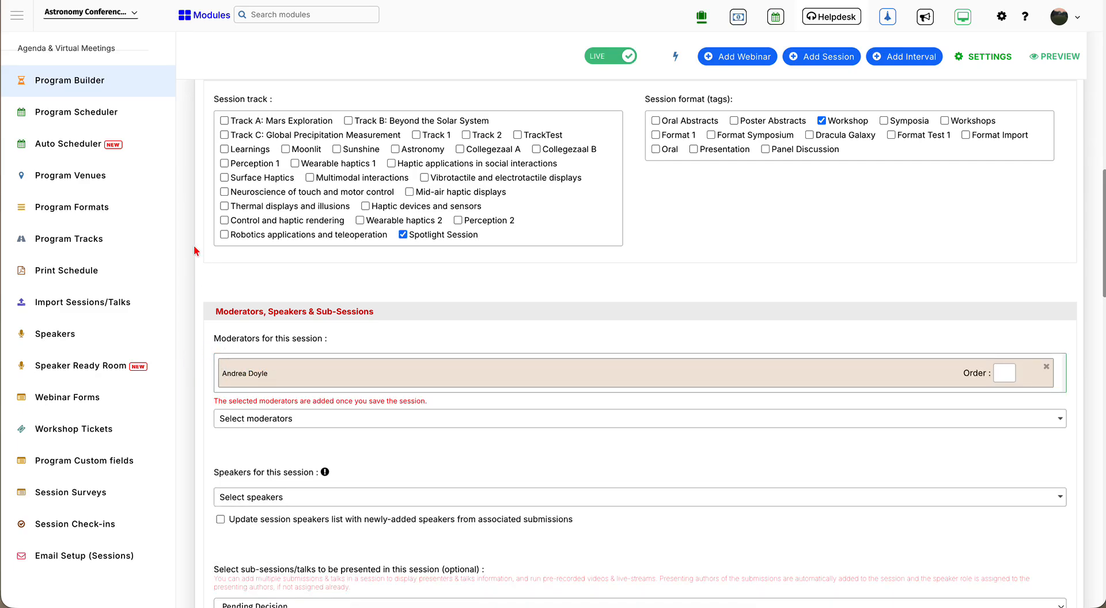
pyautogui.click(205, 15)
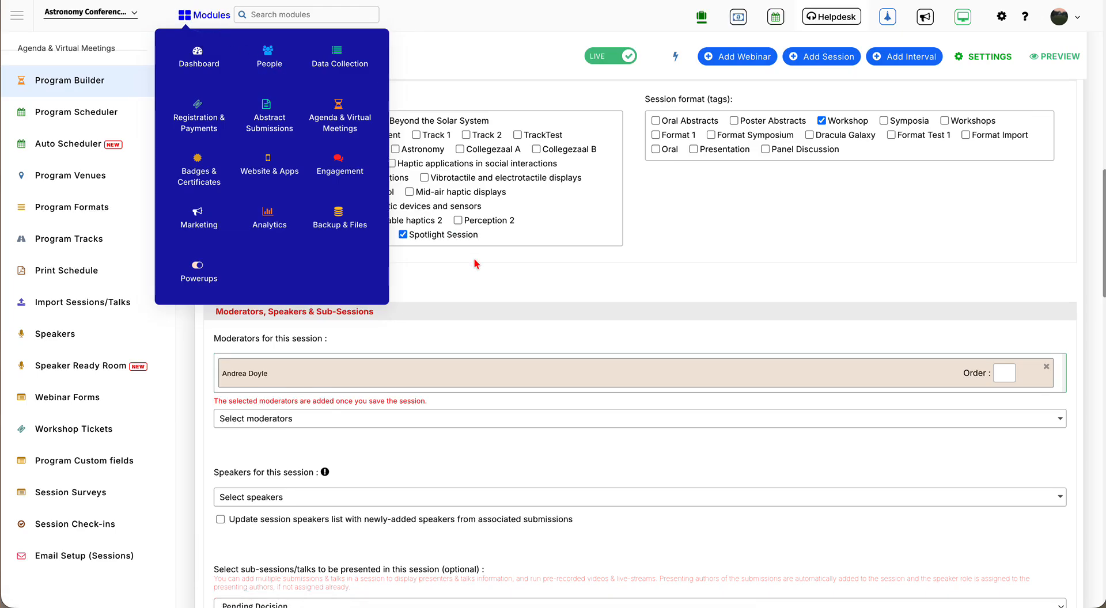
pyautogui.click(458, 291)
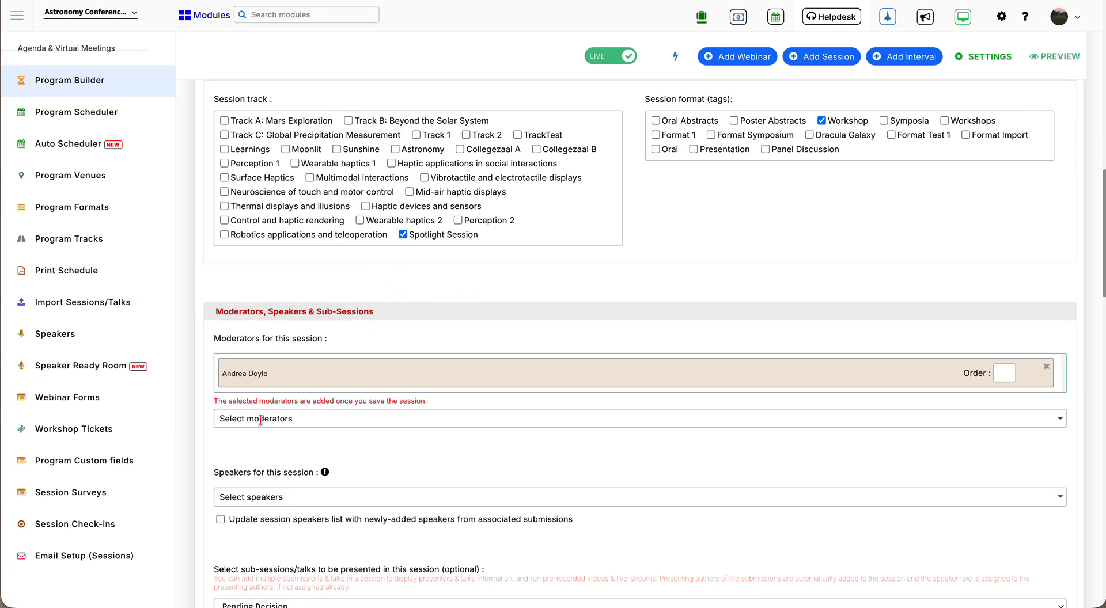
pyautogui.scroll(-3, 260, 420)
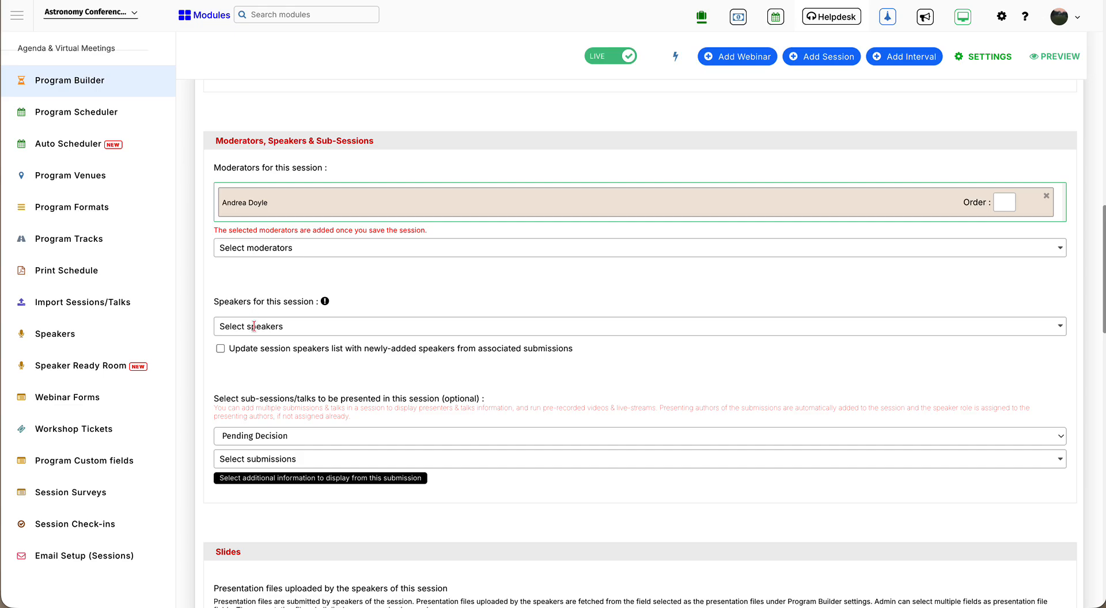
pyautogui.scroll(-2, 550, 282)
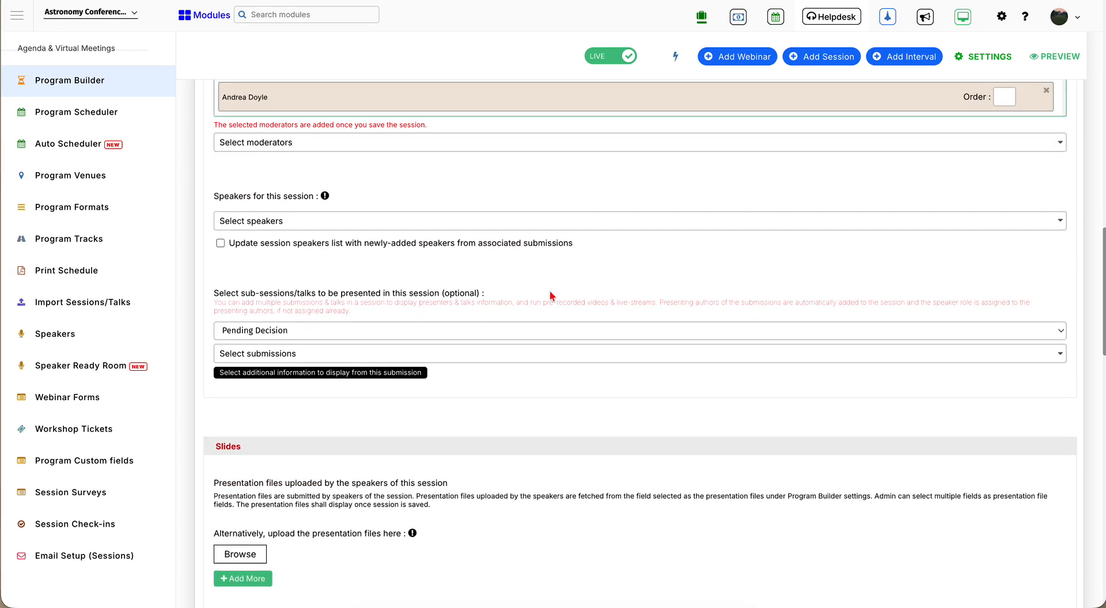
pyautogui.scroll(-2, 550, 296)
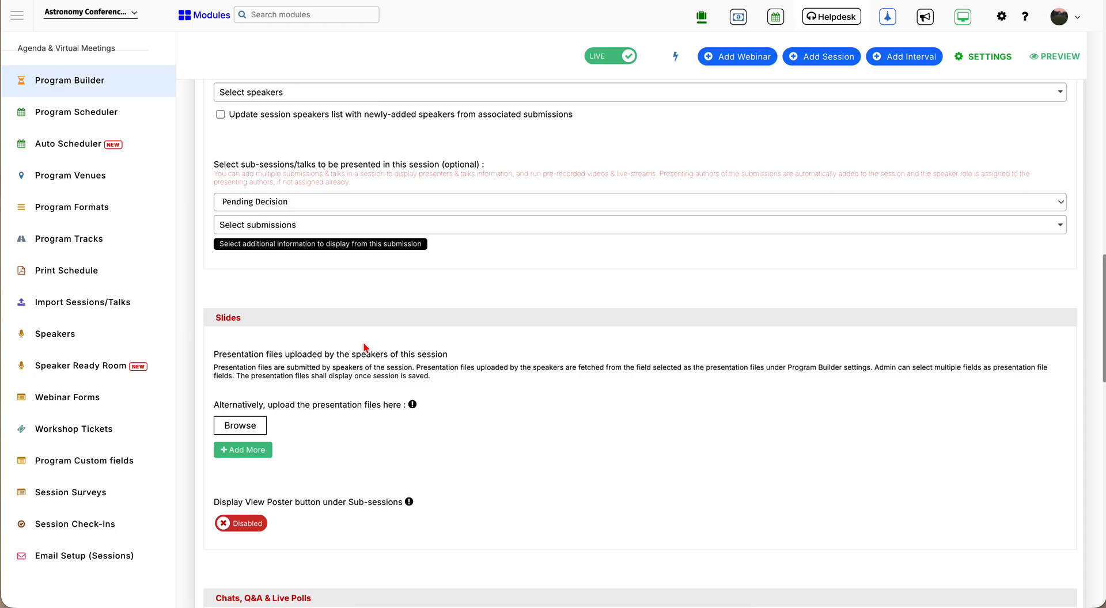
pyautogui.scroll(-1, 364, 345)
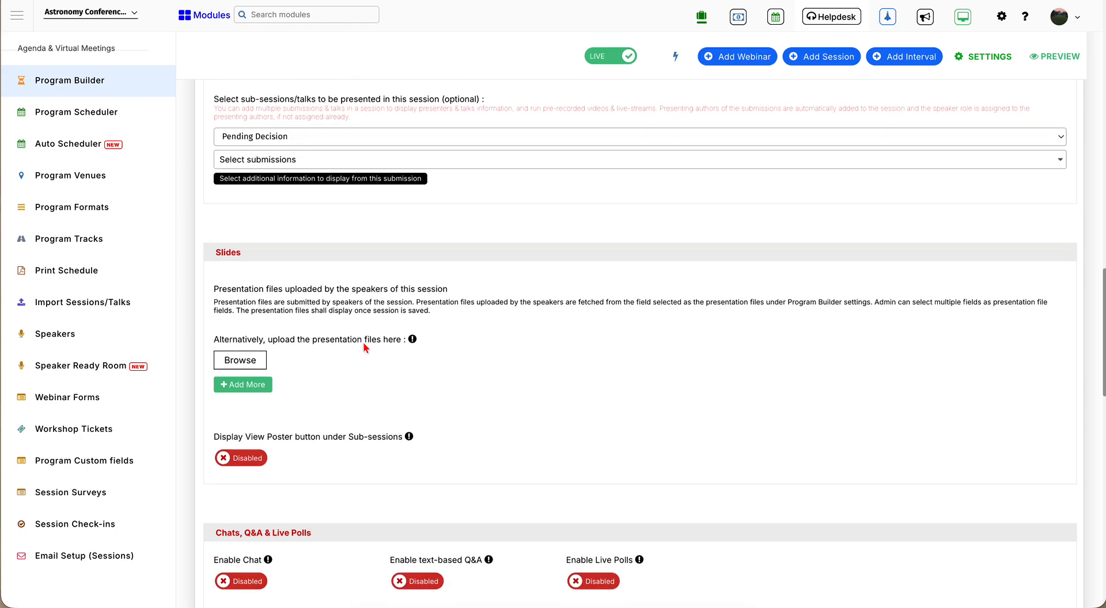
pyautogui.scroll(-2, 364, 348)
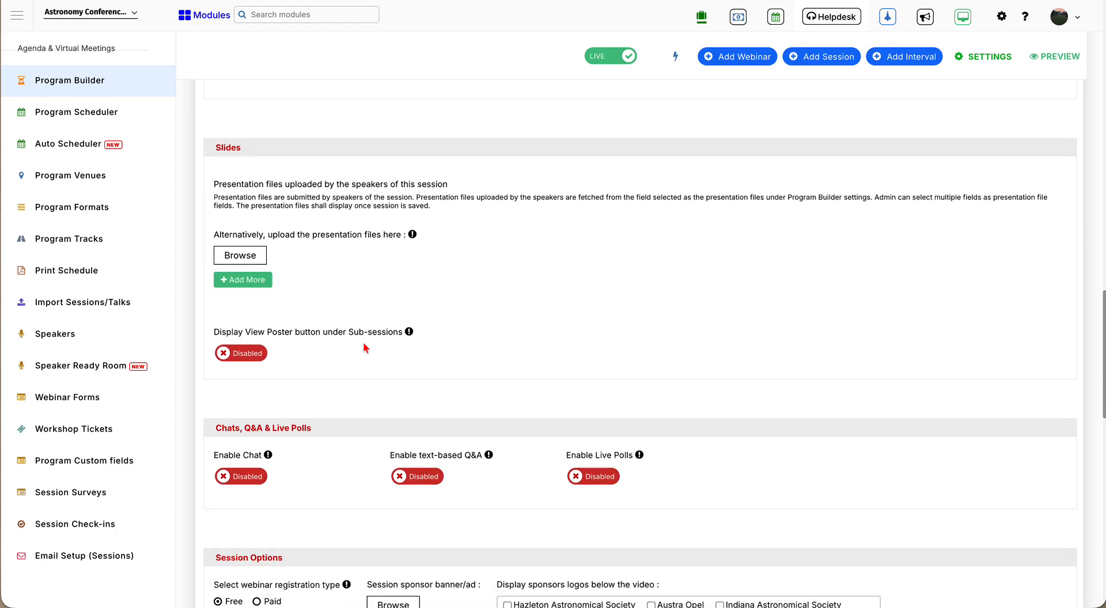
pyautogui.scroll(-2, 364, 347)
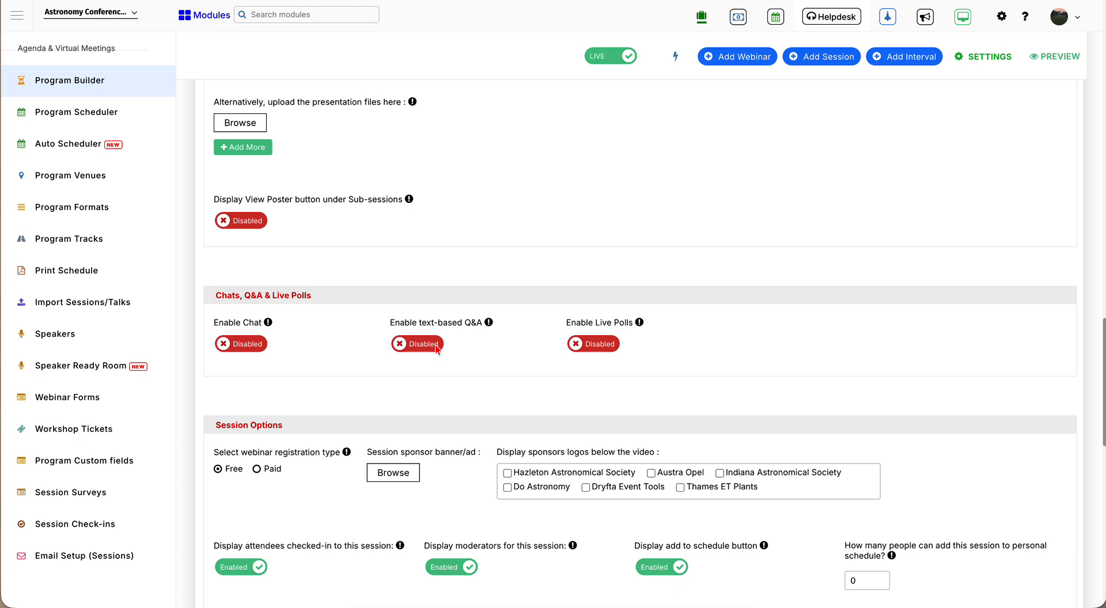
pyautogui.scroll(-3, 436, 347)
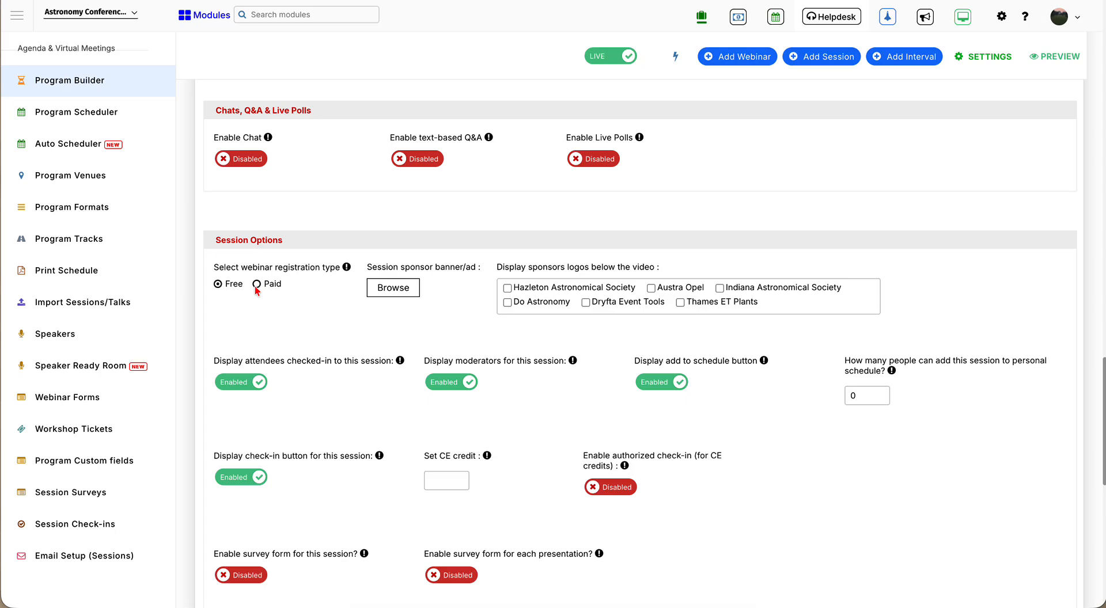
pyautogui.click(257, 285)
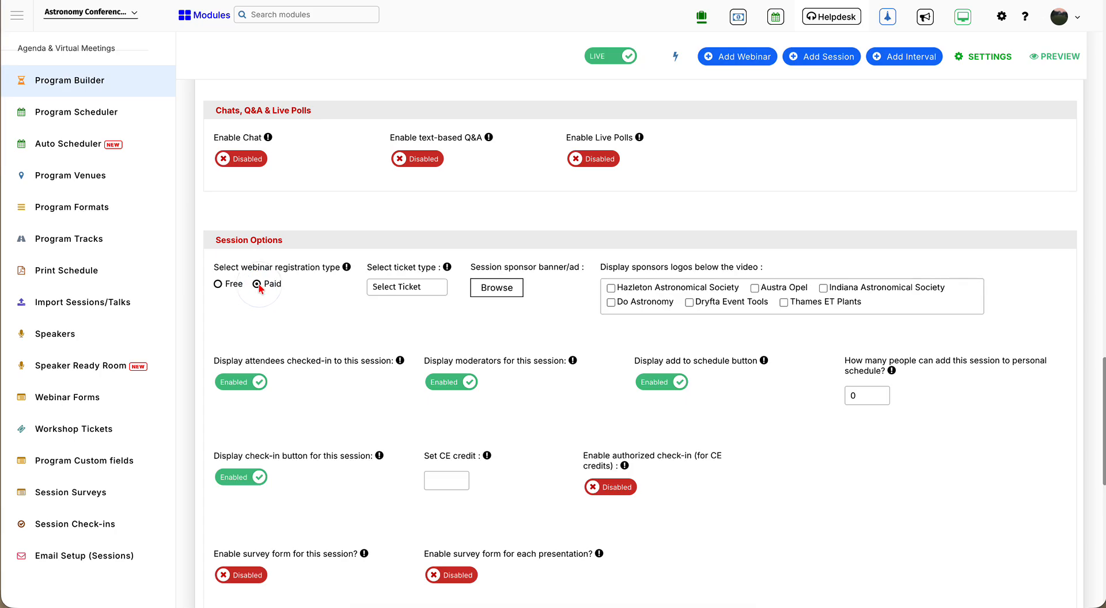
pyautogui.click(418, 292)
pyautogui.click(321, 326)
pyautogui.click(388, 290)
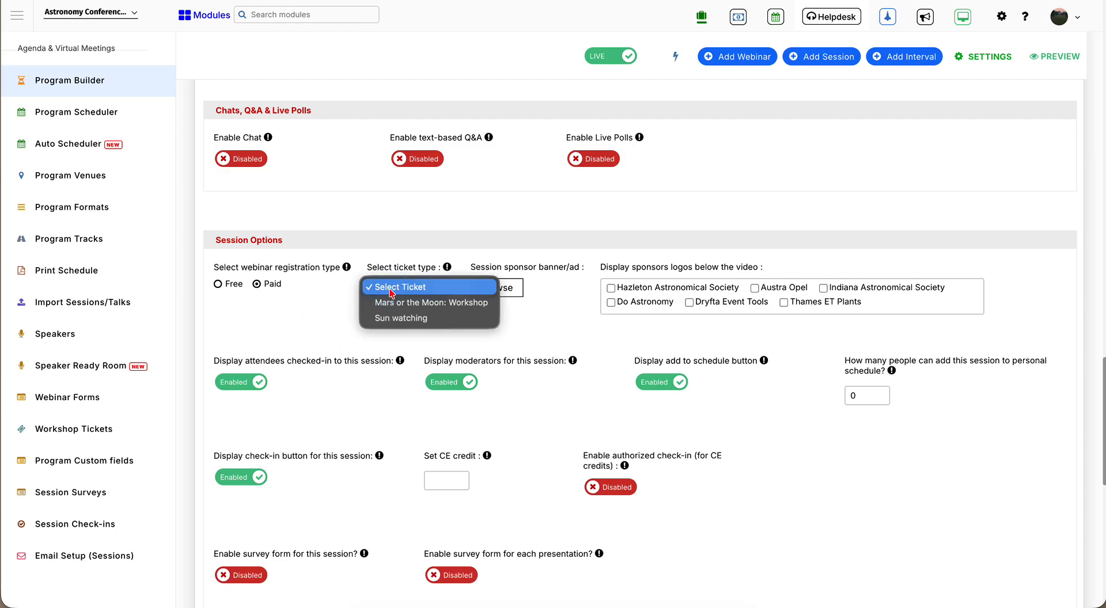
pyautogui.click(321, 322)
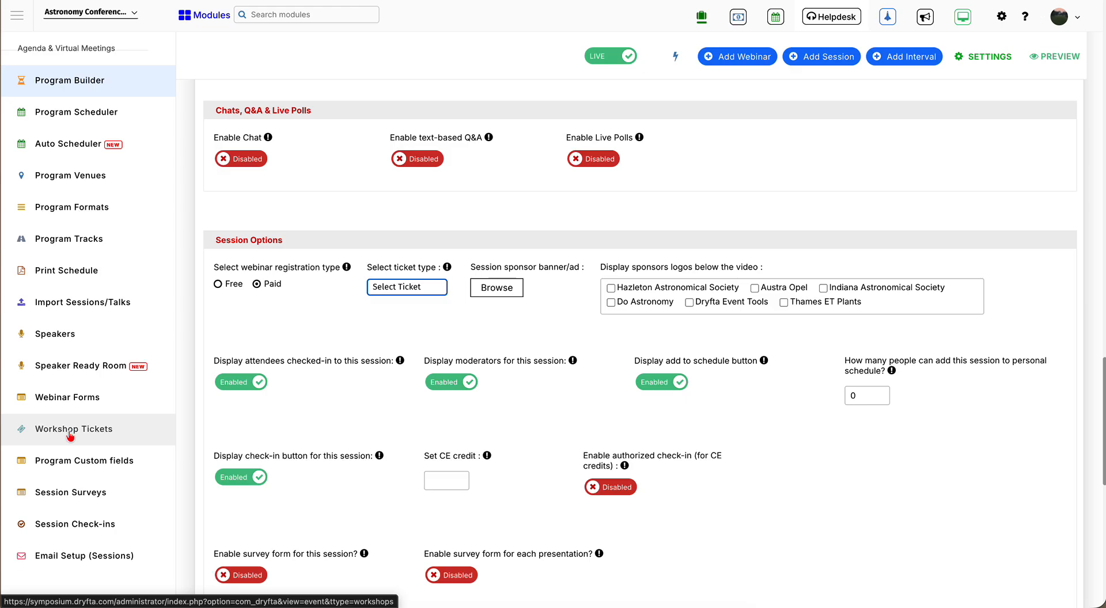
pyautogui.click(393, 326)
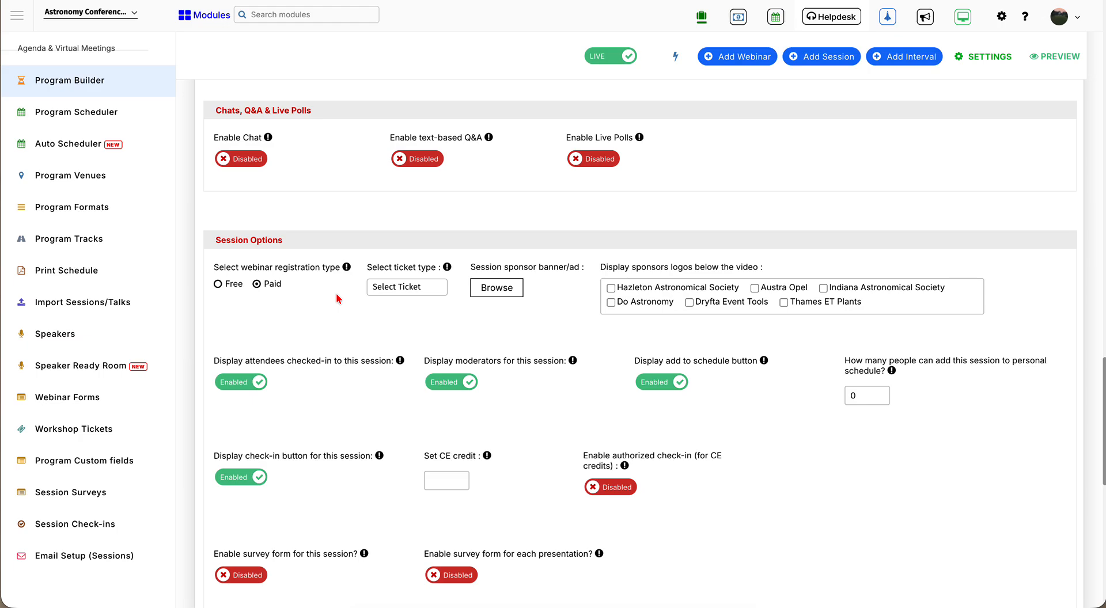
pyautogui.click(218, 284)
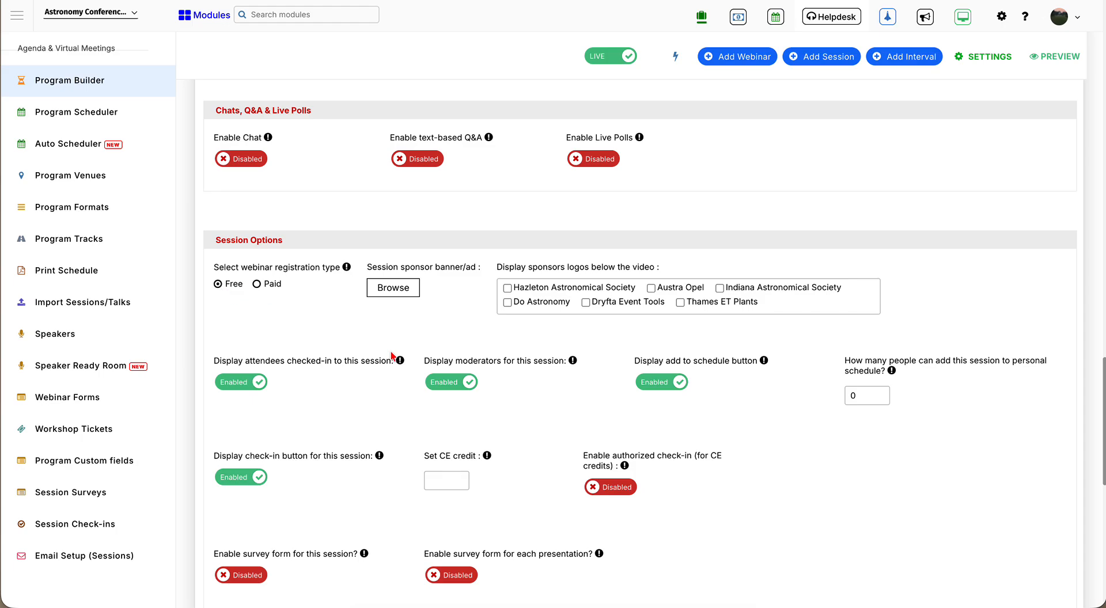
# - Set 'Enable survey form for this session' to Enabled and offer it to 'All attendees'
pyautogui.scroll(-3, 364, 362)
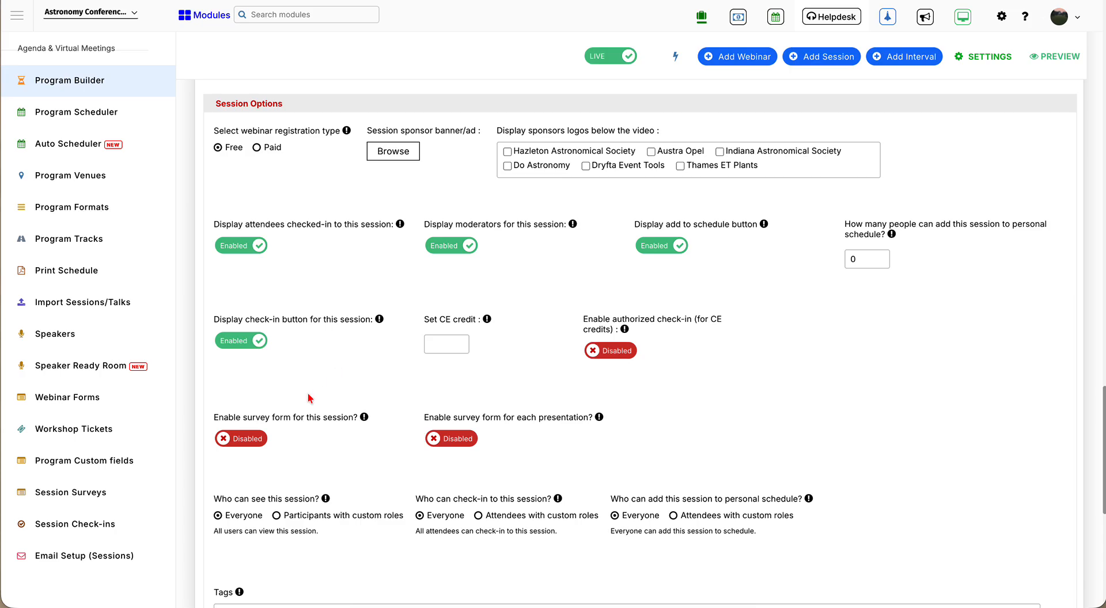
pyautogui.click(246, 440)
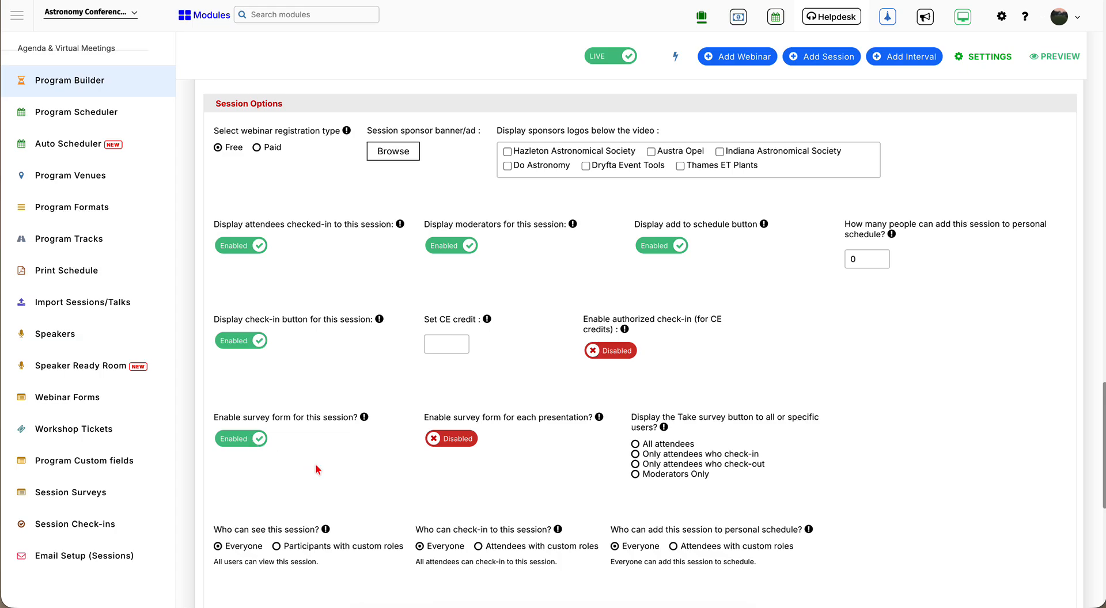
pyautogui.scroll(-2, 315, 464)
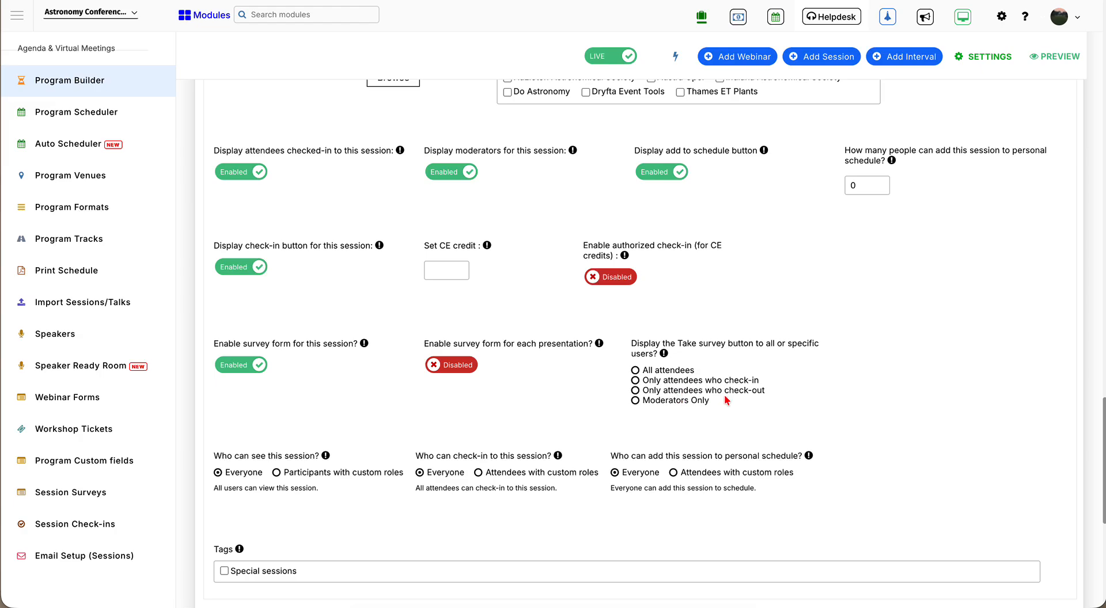
pyautogui.click(635, 370)
pyautogui.scroll(-7, 735, 465)
pyautogui.scroll(20, 736, 465)
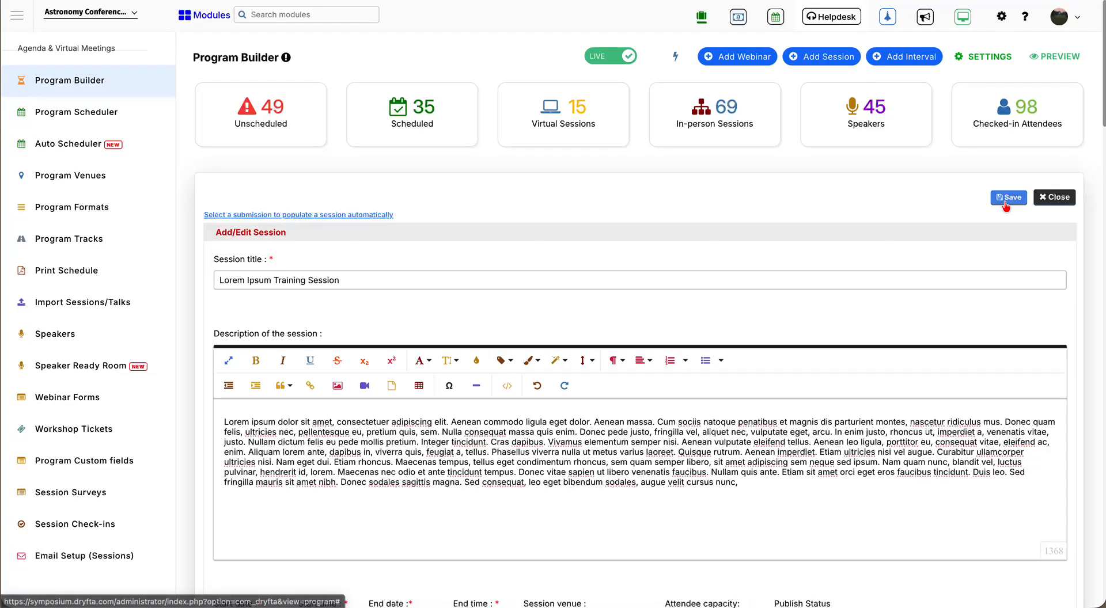
# - Save the Lorem Ipsum Training Session from the Add/Edit Session form
pyautogui.click(1005, 203)
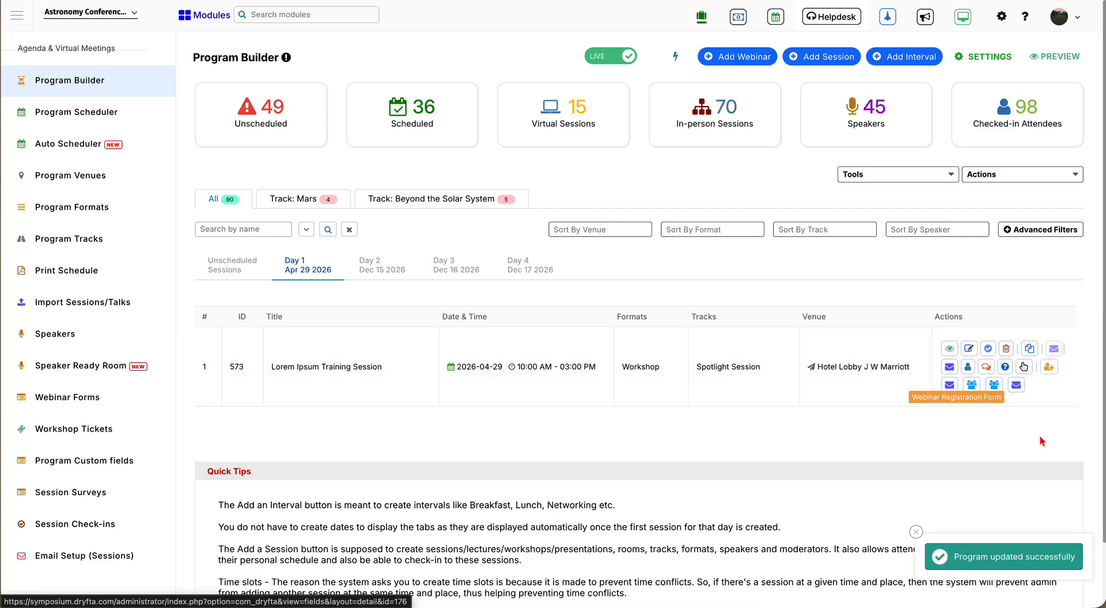
# - Open the session's webinar registration form and review its settings
pyautogui.click(1048, 369)
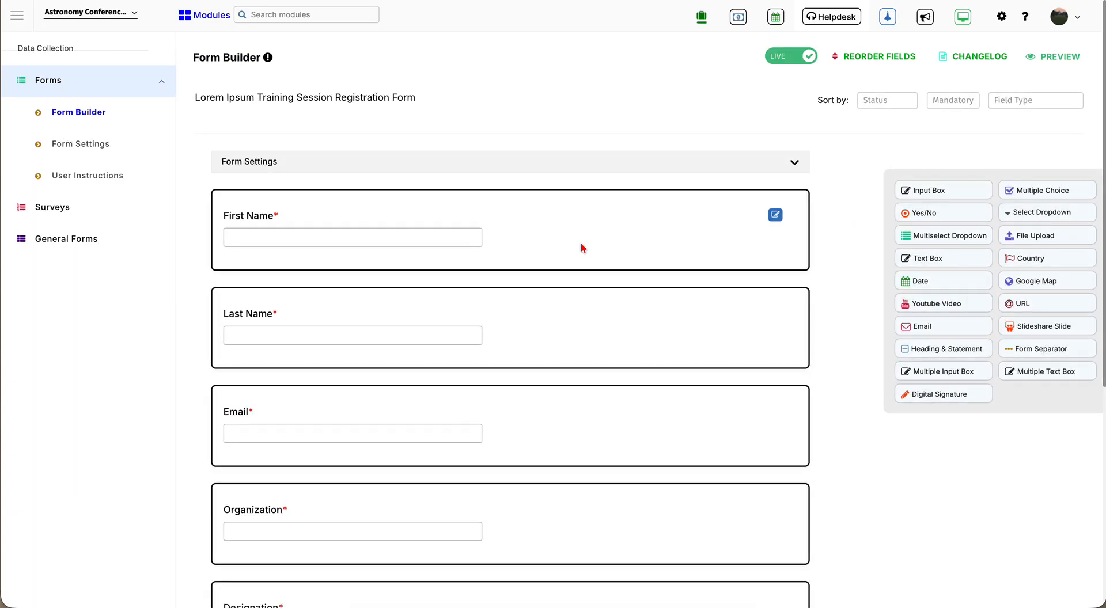
pyautogui.click(794, 165)
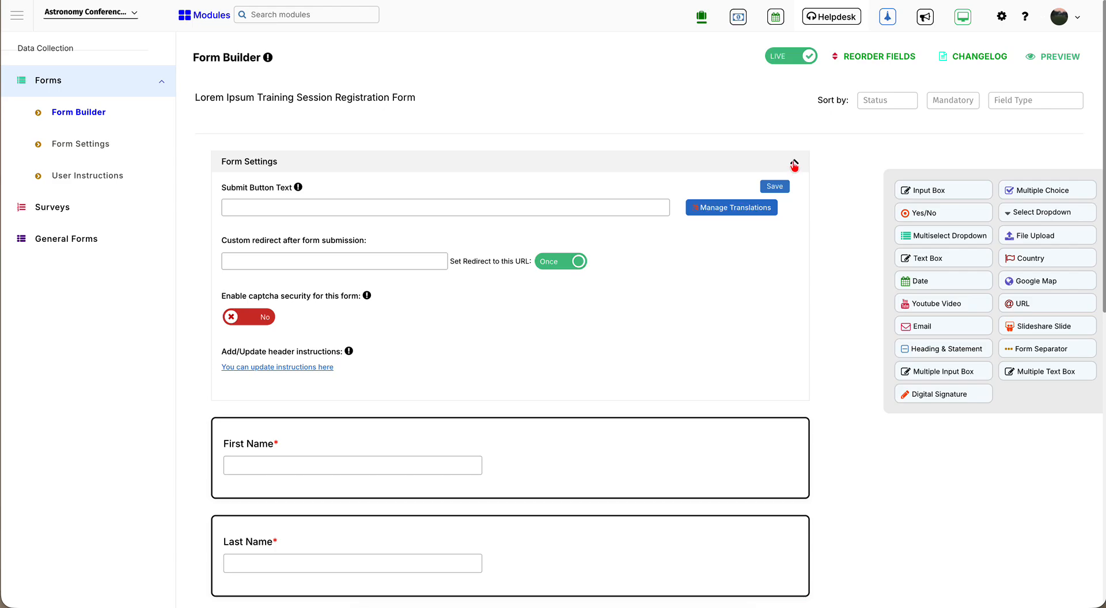
pyautogui.click(794, 166)
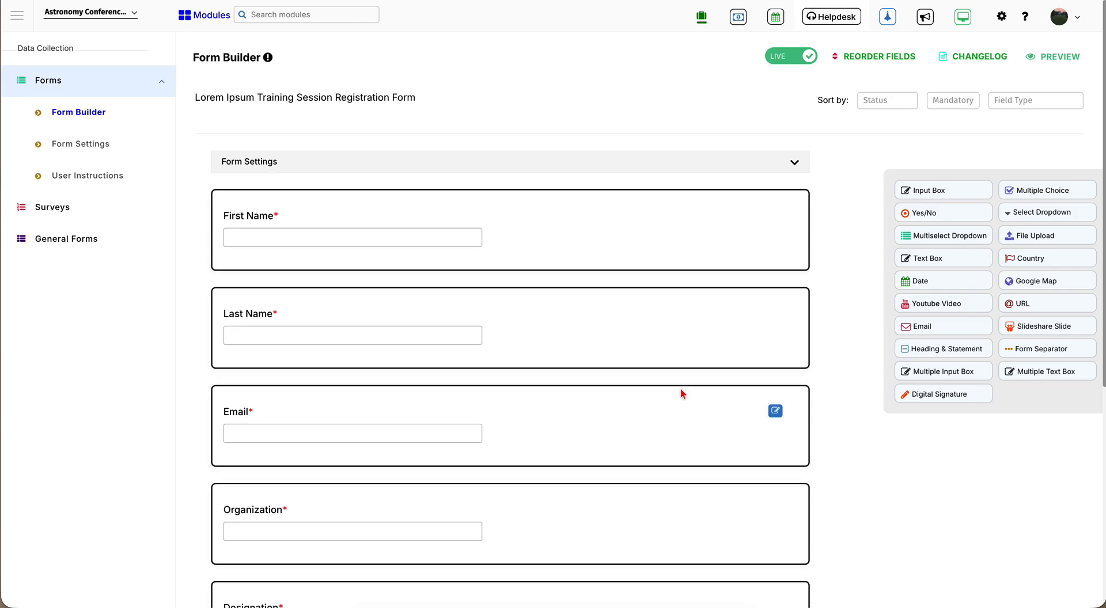
pyautogui.scroll(-4, 682, 394)
pyautogui.scroll(-2, 682, 394)
pyautogui.scroll(5, 683, 394)
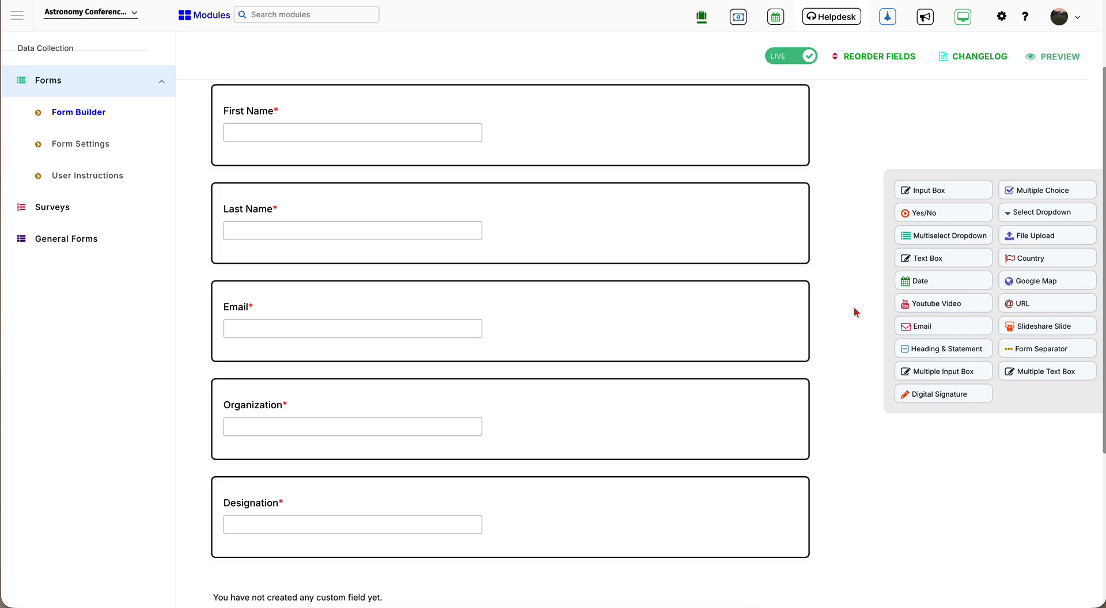
# - Add a mandatory, active Country field named 'Country' and save it
pyautogui.click(1030, 260)
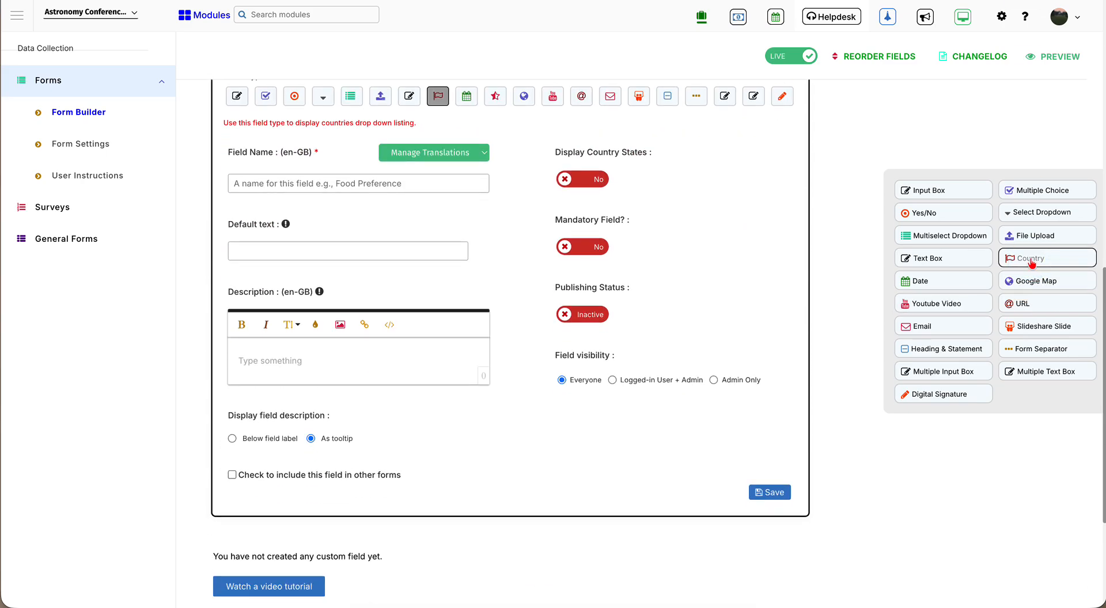
pyautogui.click(386, 177)
pyautogui.write('Country')
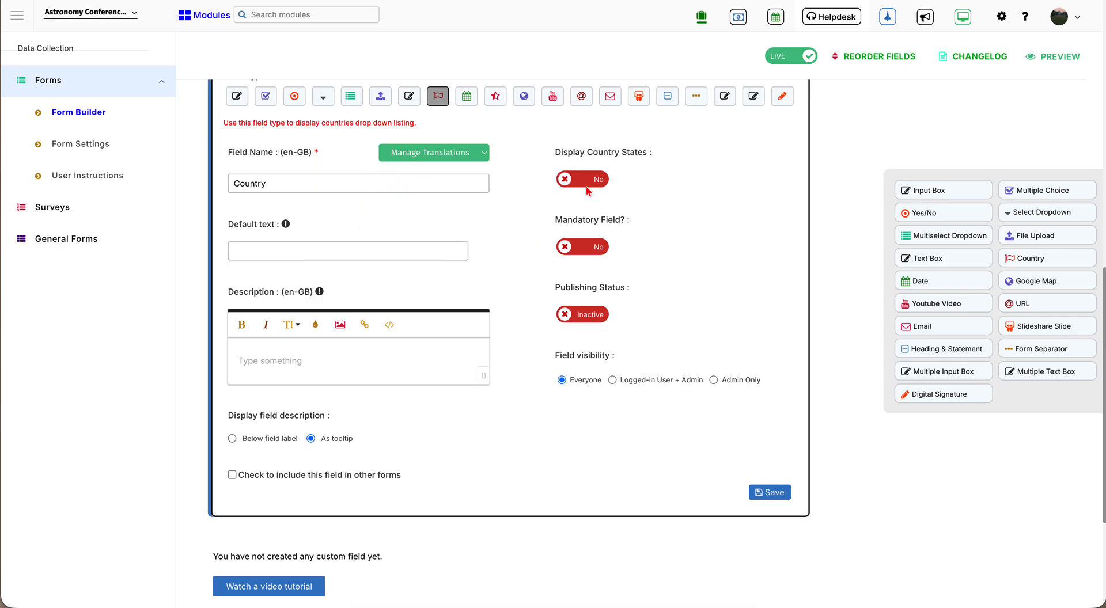
pyautogui.click(586, 255)
pyautogui.click(590, 320)
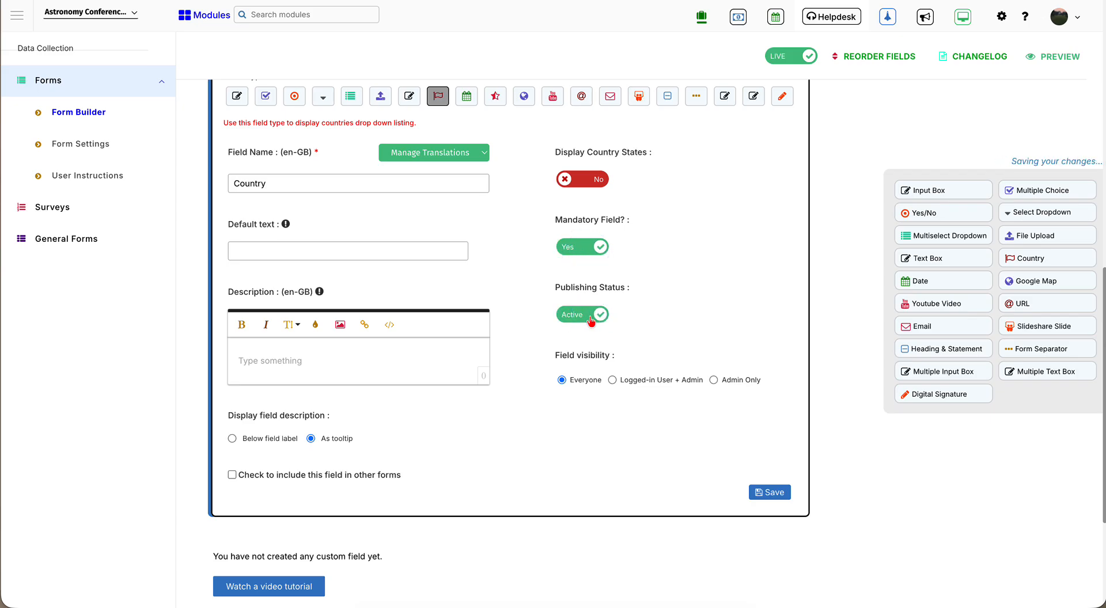
pyautogui.click(768, 499)
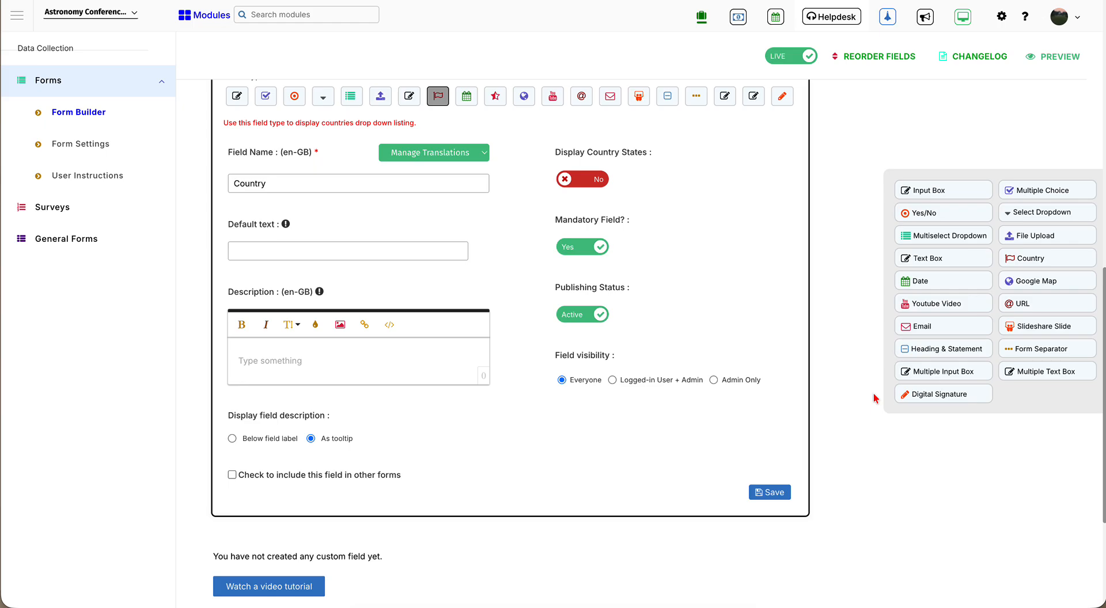
# - Scroll back up the Form Builder page
pyautogui.scroll(10, 873, 398)
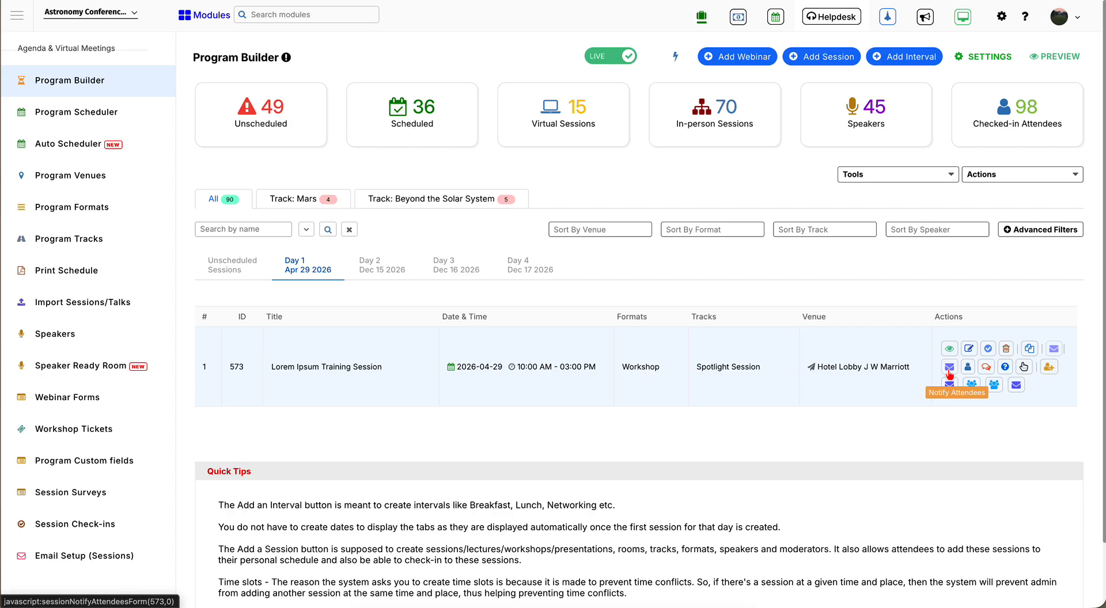
# - Dismiss the attendee email notification unsent, then view and close the session's attendee list
pyautogui.click(949, 370)
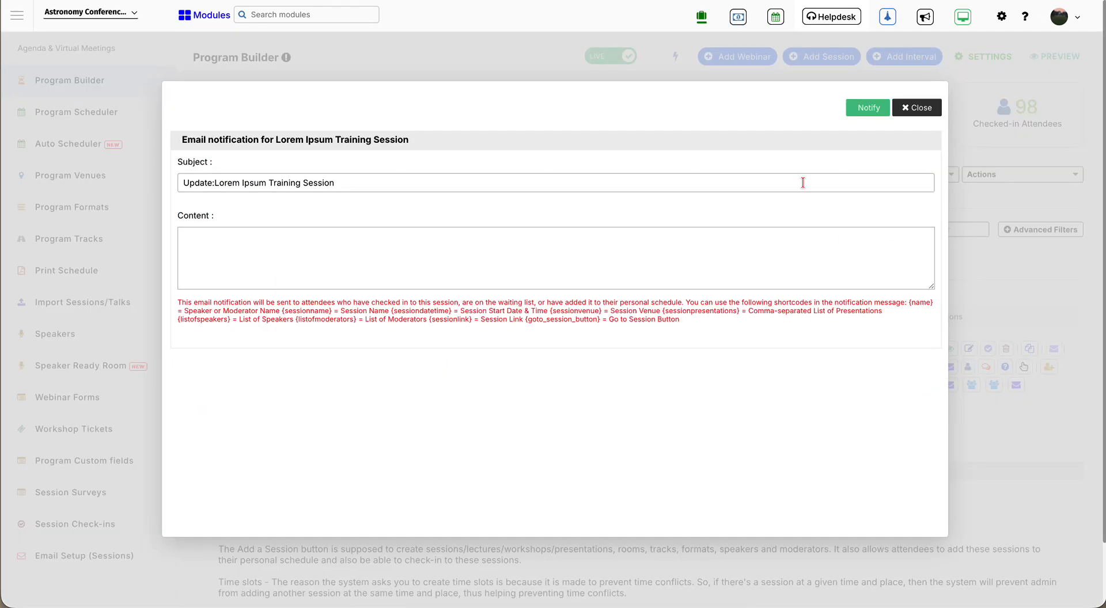
pyautogui.click(914, 108)
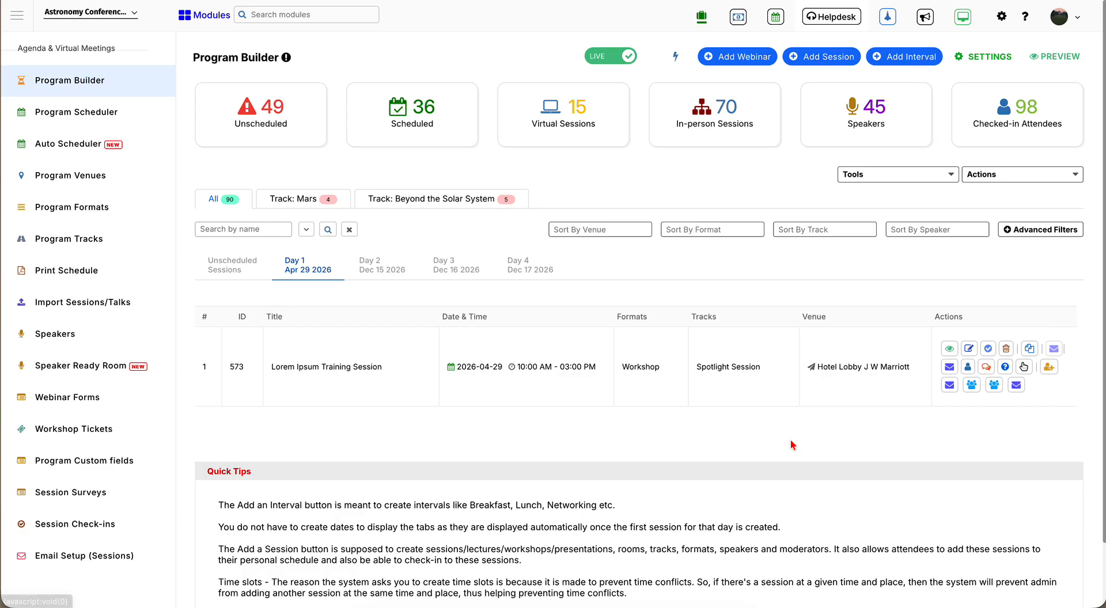
pyautogui.click(968, 369)
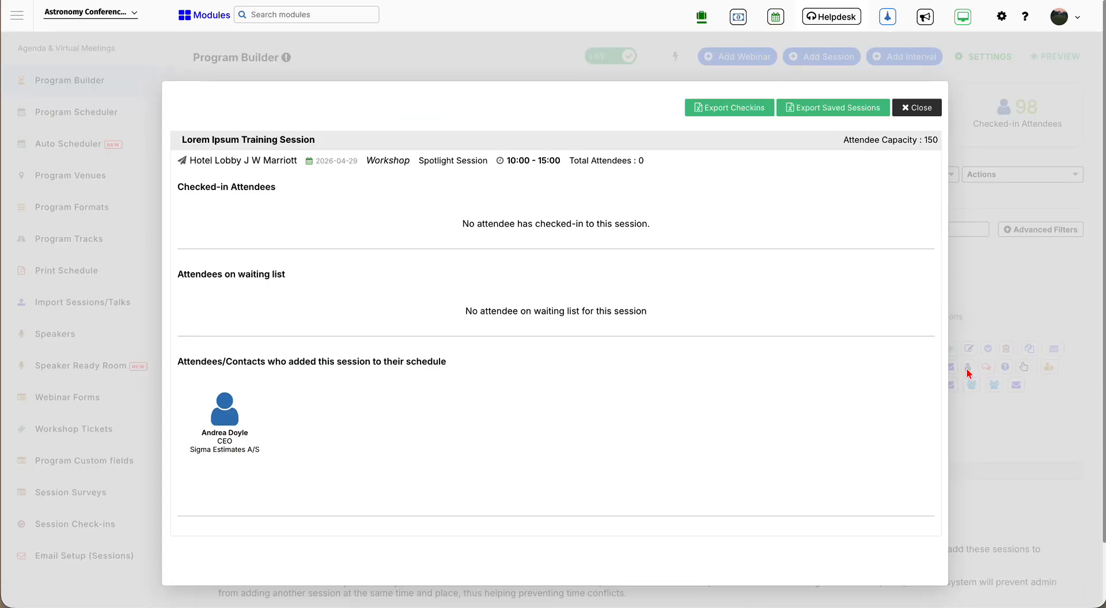
pyautogui.click(921, 109)
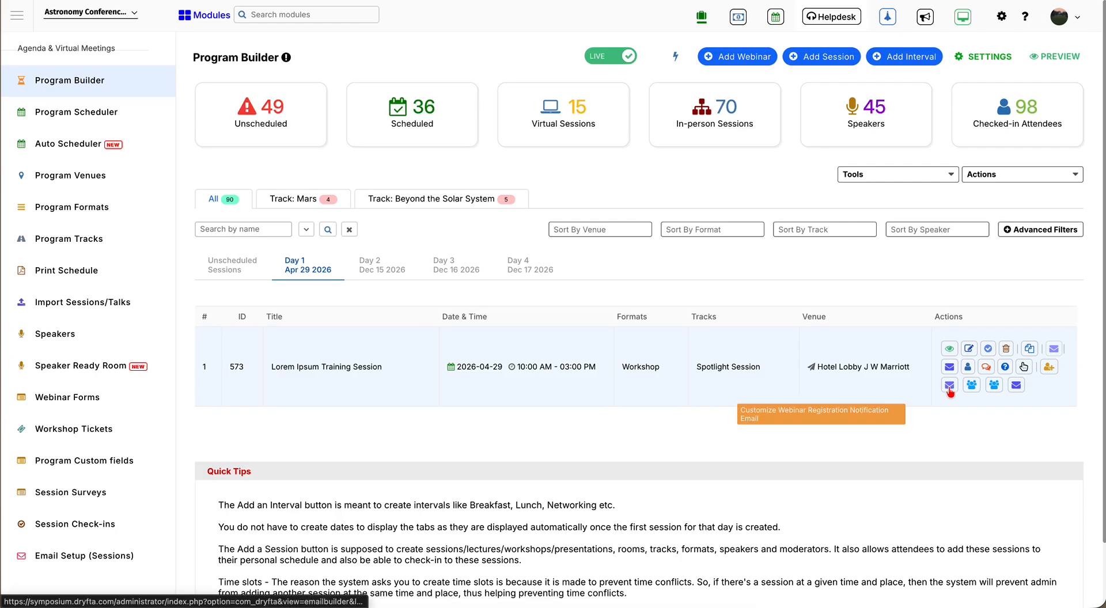
pyautogui.click(949, 385)
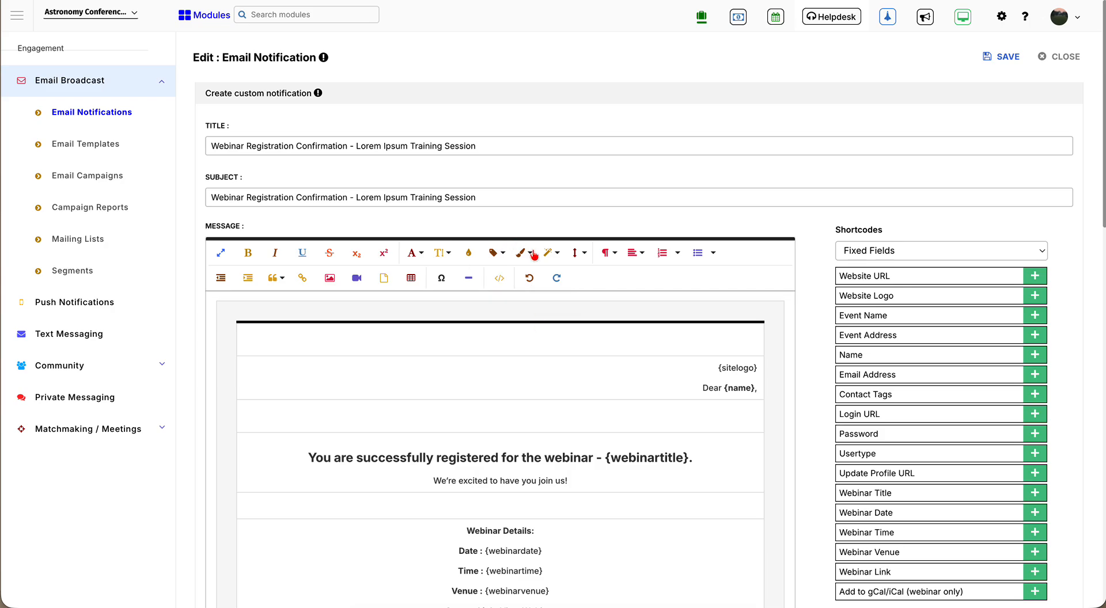
pyautogui.scroll(-3, 661, 407)
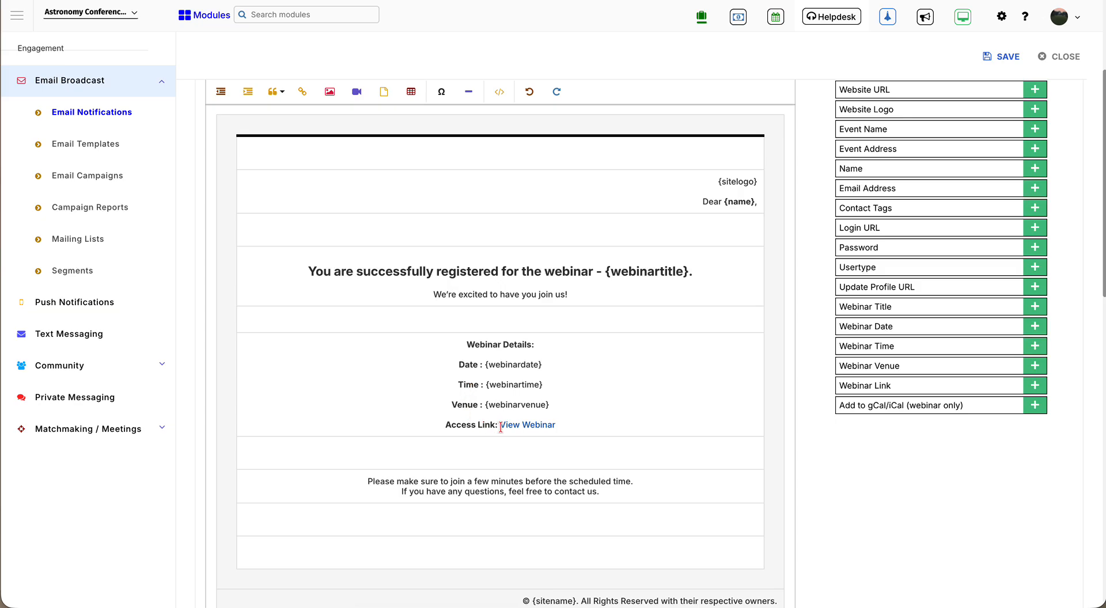
pyautogui.scroll(-2, 615, 461)
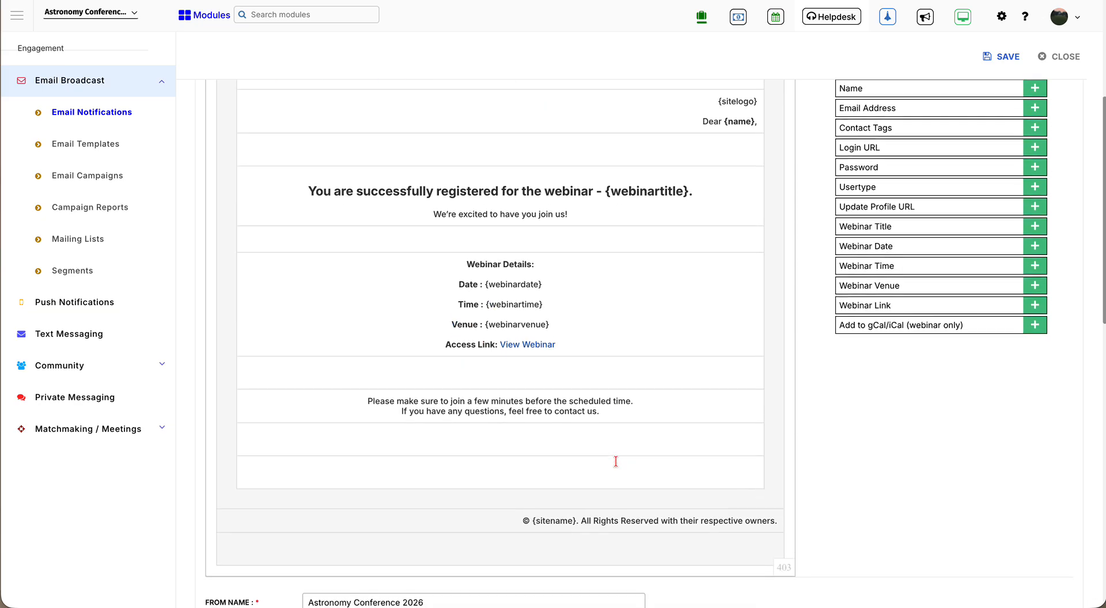
pyautogui.scroll(5, 615, 460)
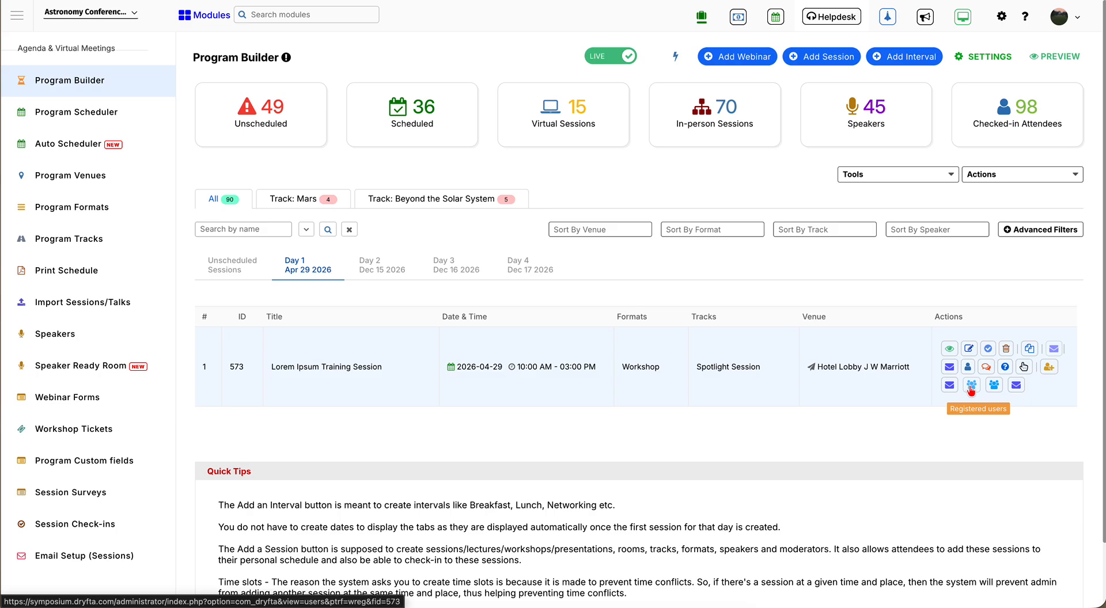
pyautogui.click(970, 389)
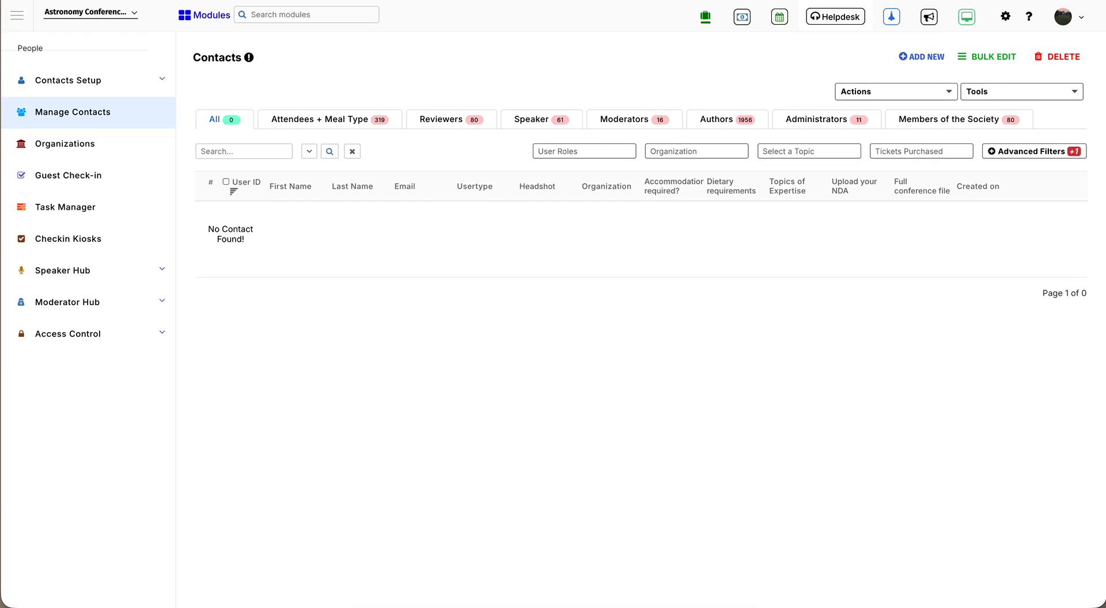
pyautogui.click(714, 0)
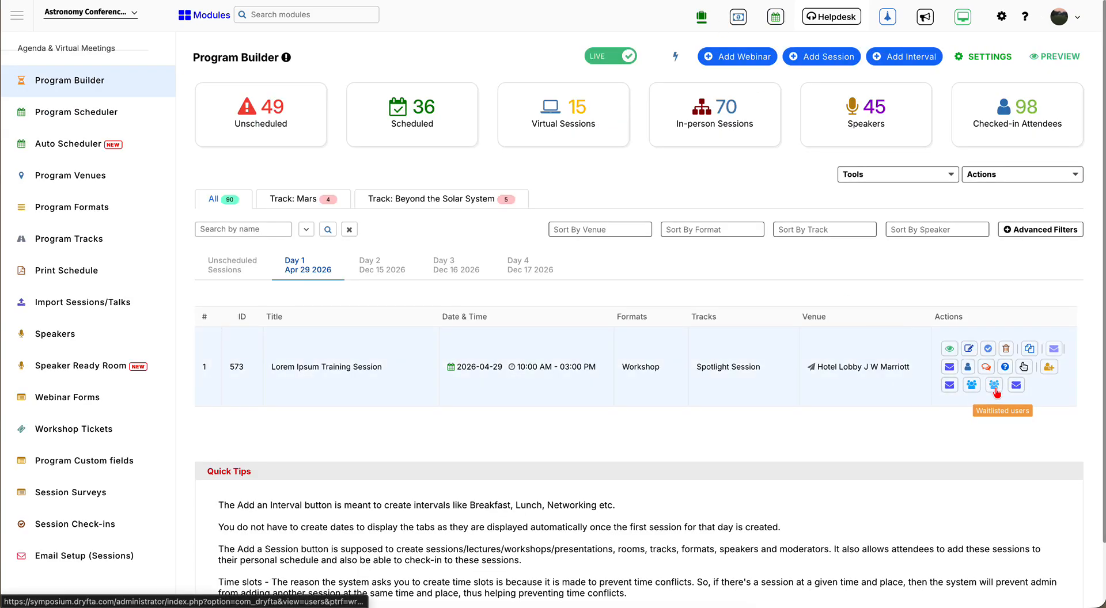
pyautogui.click(994, 387)
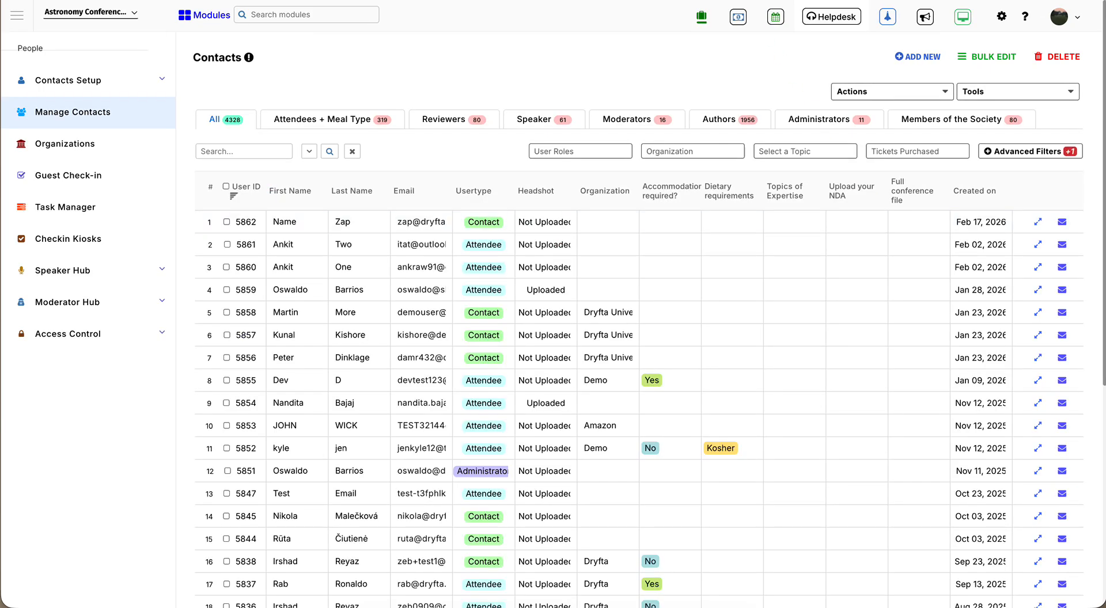
pyautogui.click(639, 1)
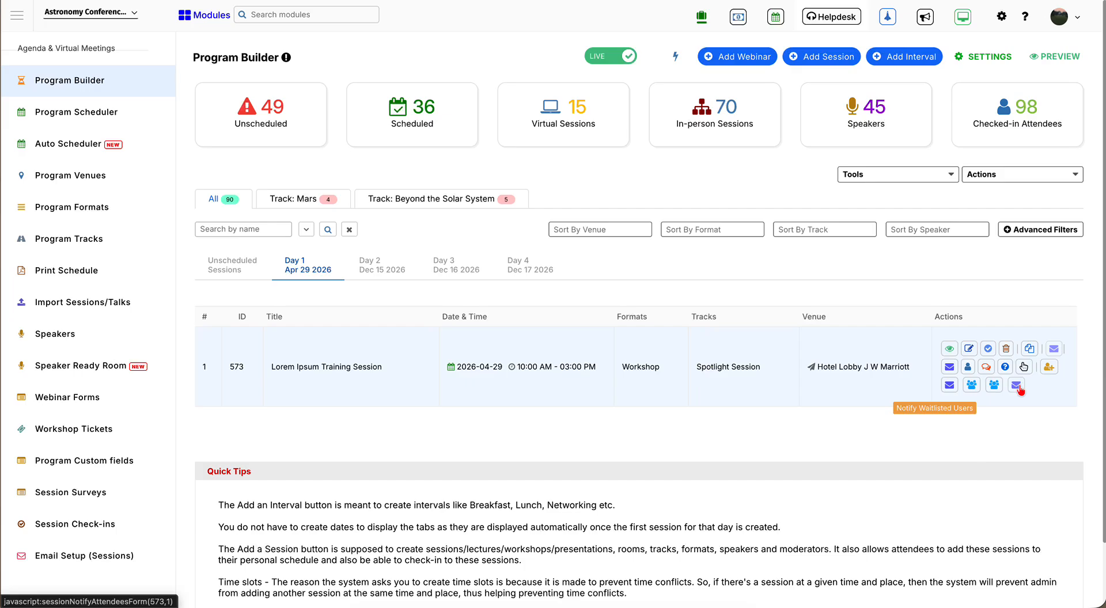
pyautogui.click(1016, 386)
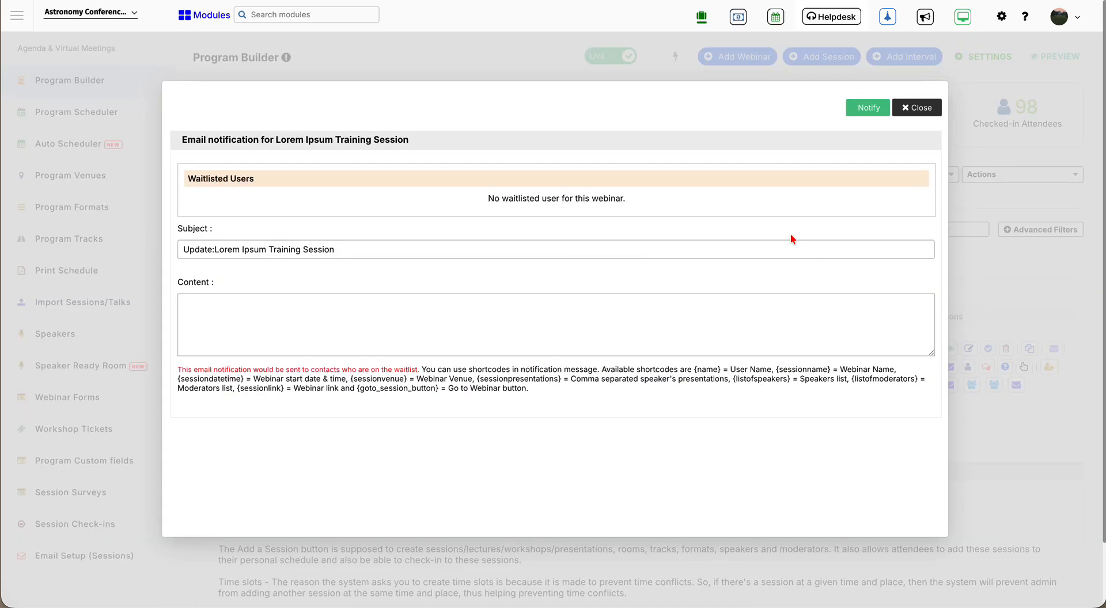
pyautogui.click(918, 108)
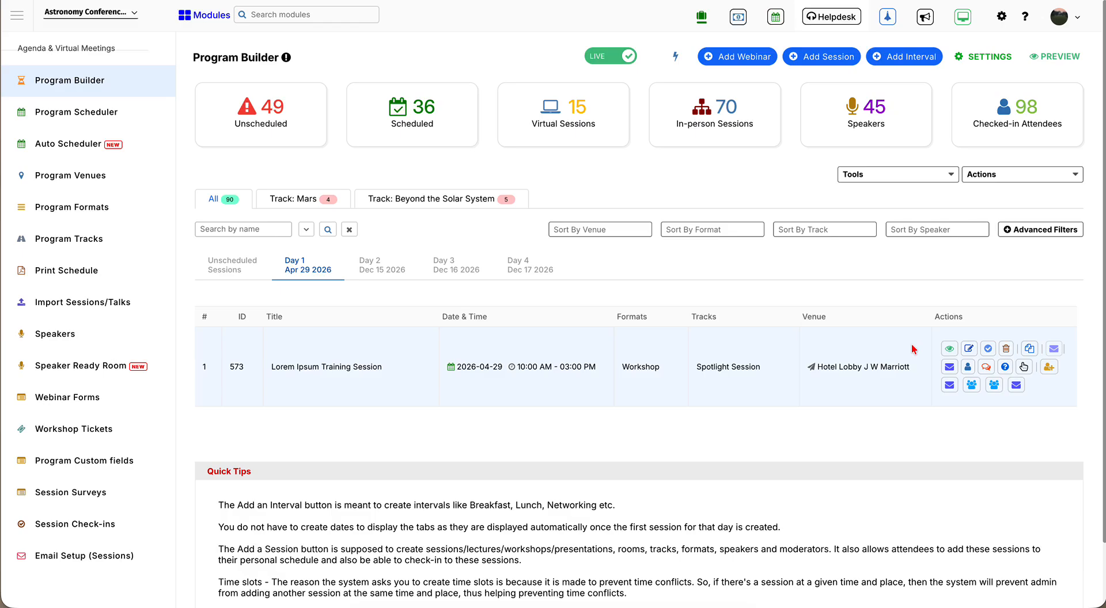
pyautogui.click(571, 54)
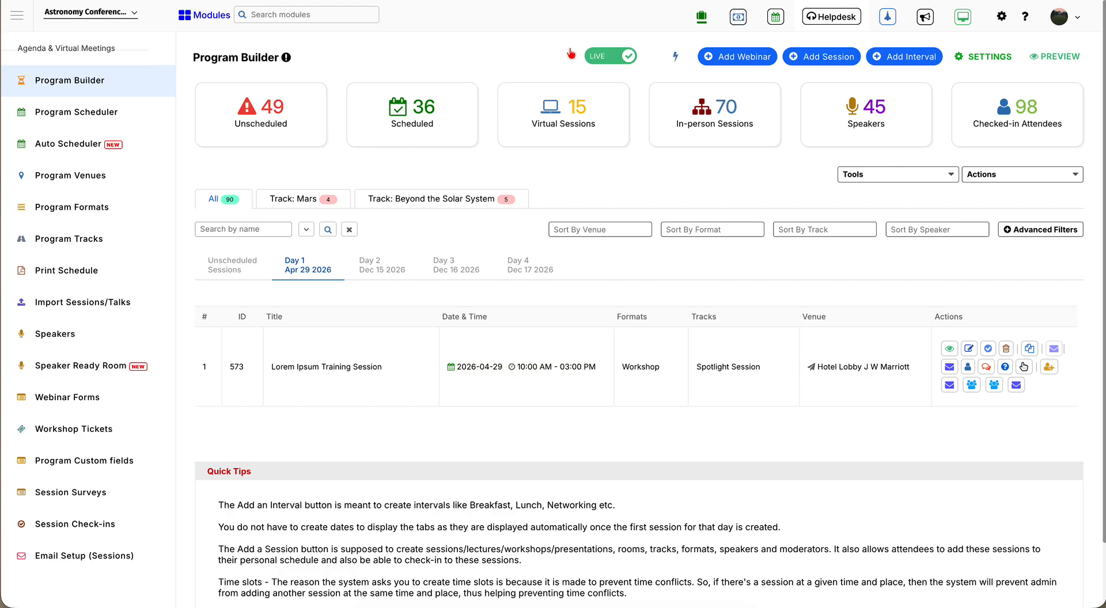
# - Preview the event website and open the Lorem Ipsum Training Session page from Event Schedule
pyautogui.click(962, 19)
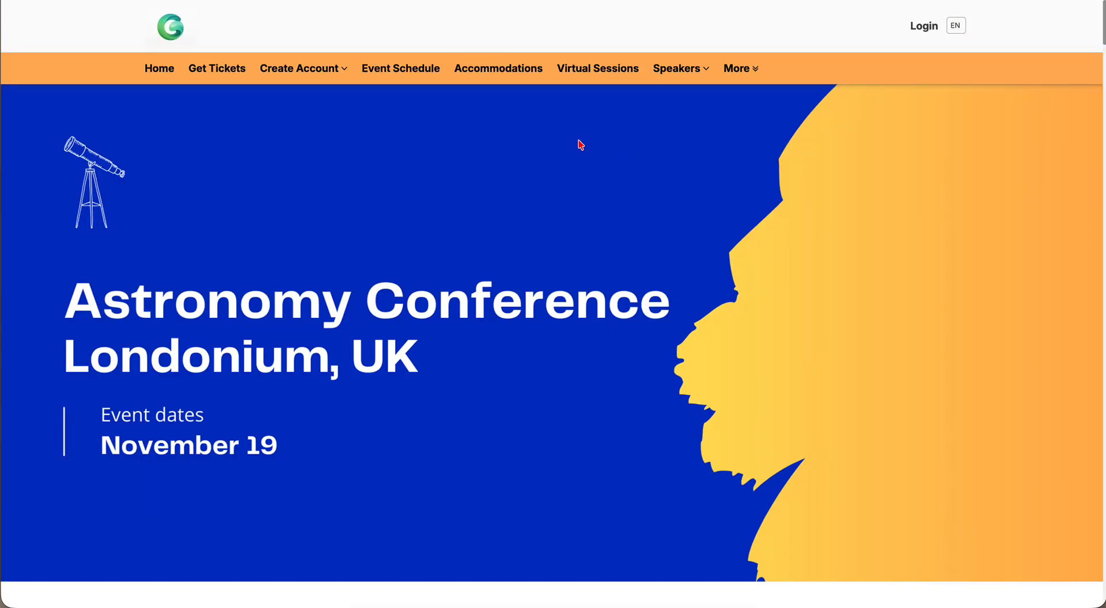
pyautogui.click(399, 69)
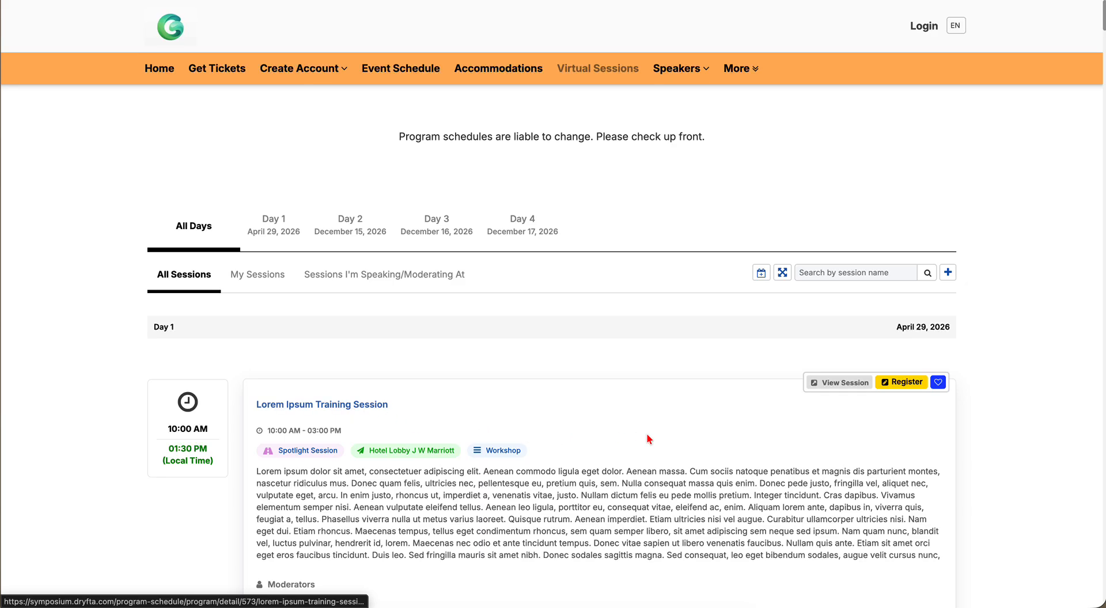
pyautogui.scroll(-2, 646, 433)
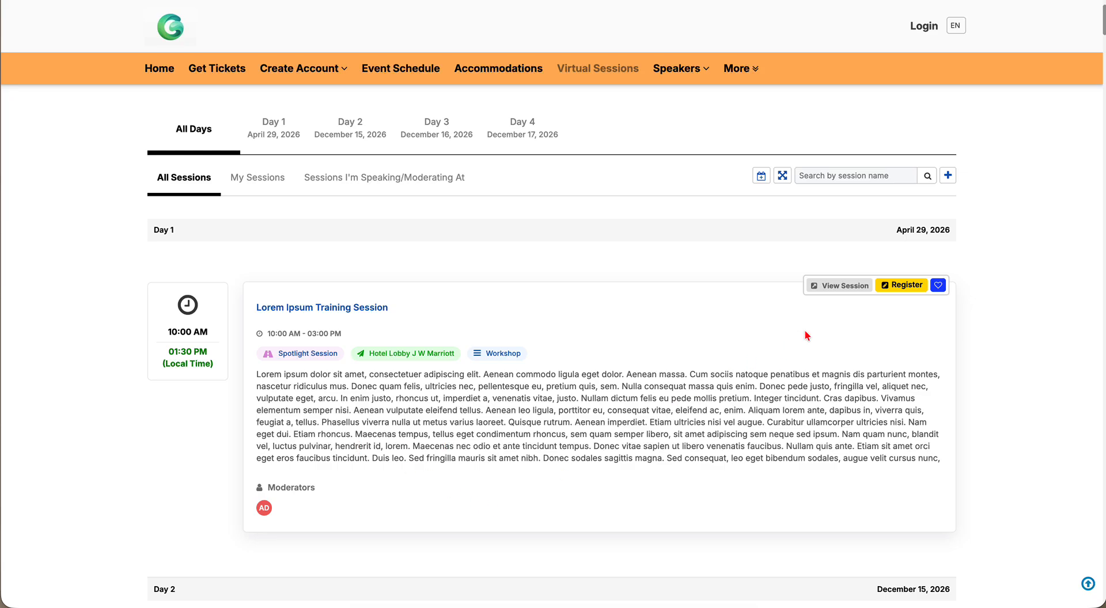
pyautogui.click(842, 286)
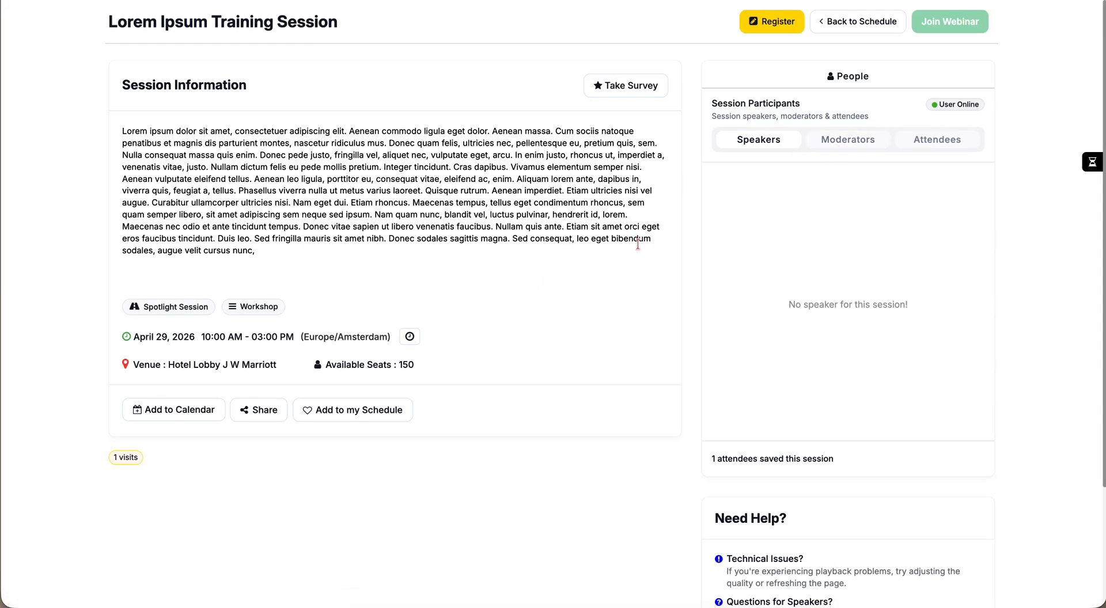
# - View the session's moderators, then its attendees list showing no check-ins
pyautogui.click(657, 304)
pyautogui.click(841, 142)
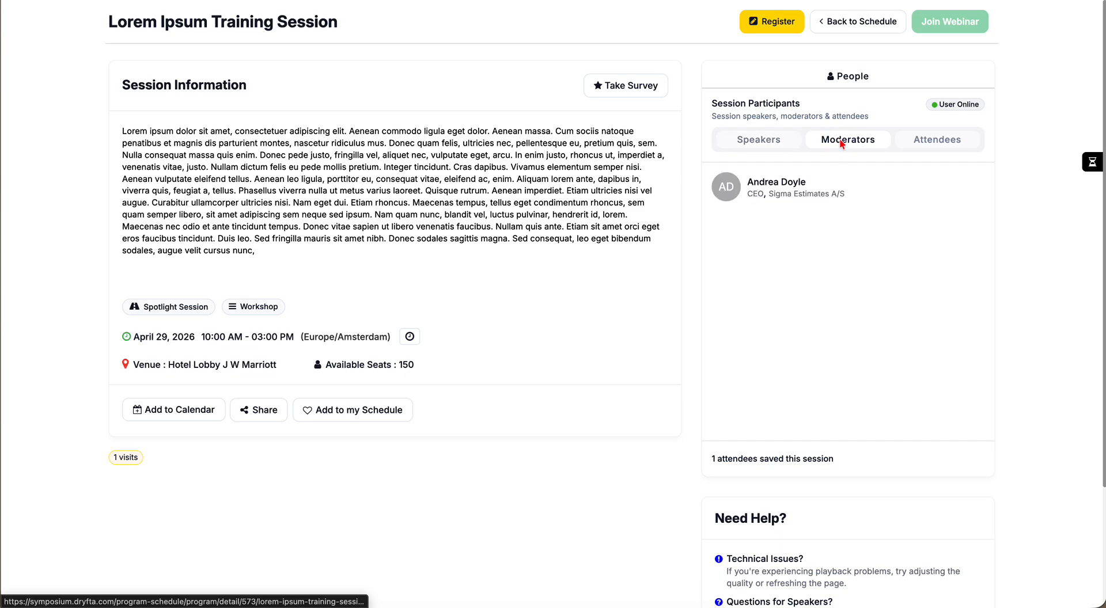
pyautogui.click(927, 143)
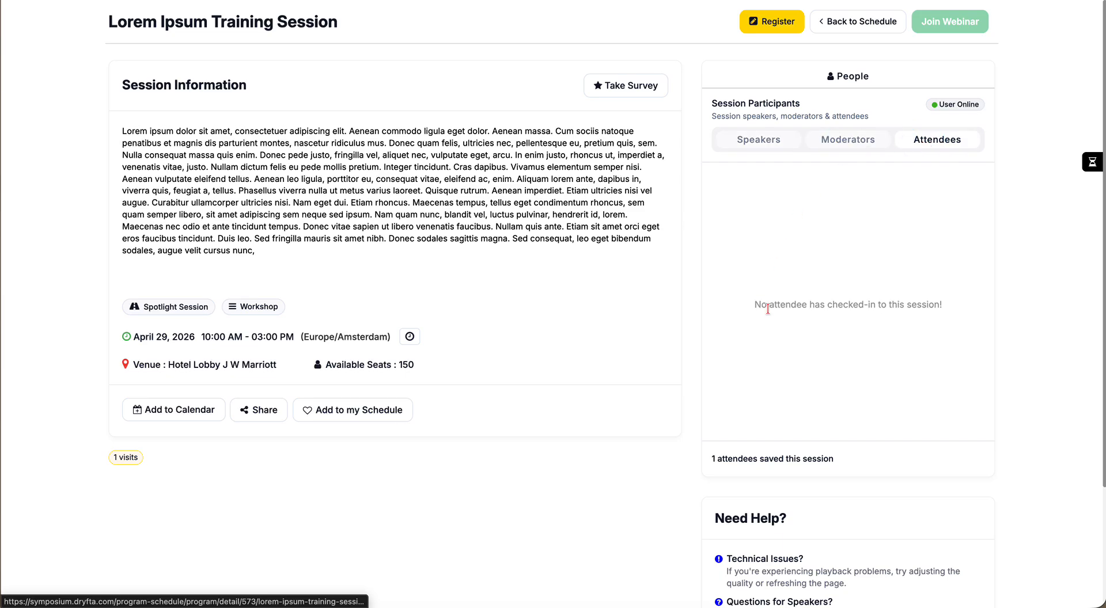
pyautogui.scroll(-3, 768, 309)
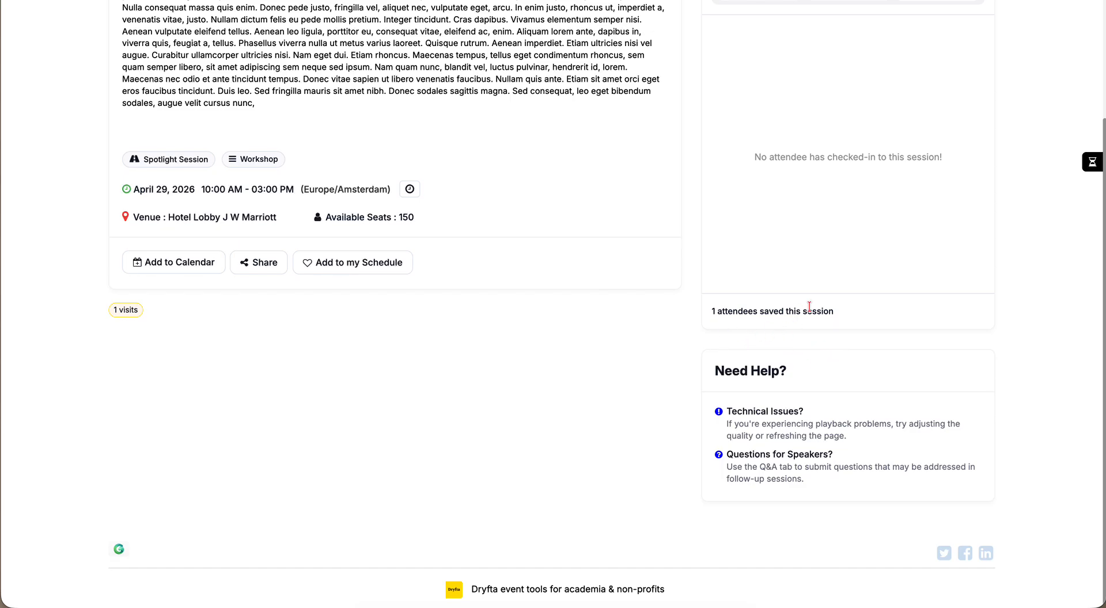
pyautogui.scroll(1, 752, 331)
pyautogui.scroll(2, 592, 312)
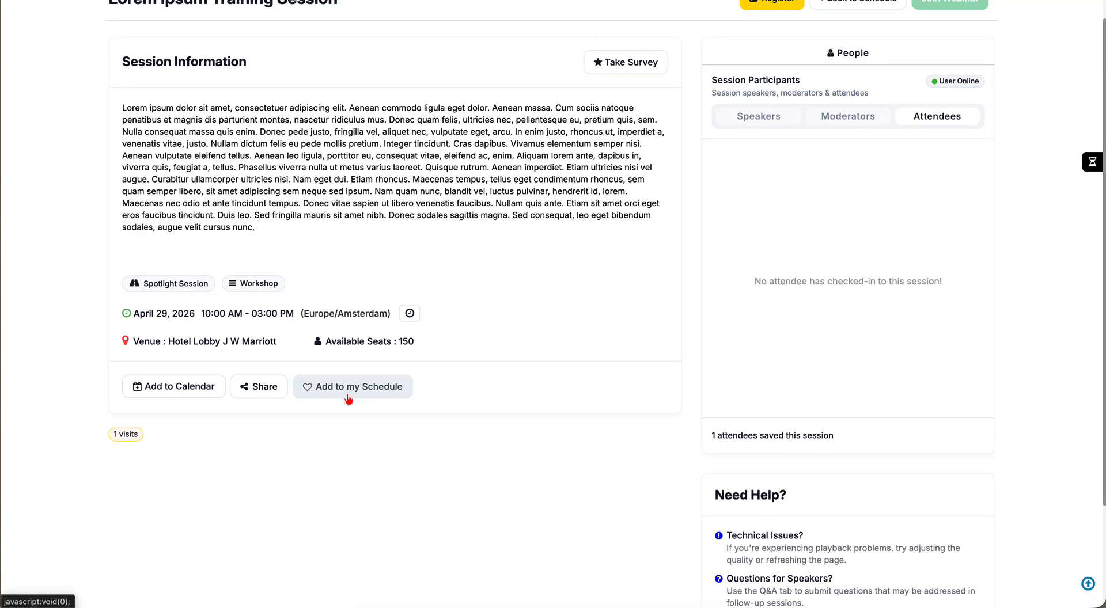
# - Open and dismiss the session's Add to Calendar options
pyautogui.click(196, 387)
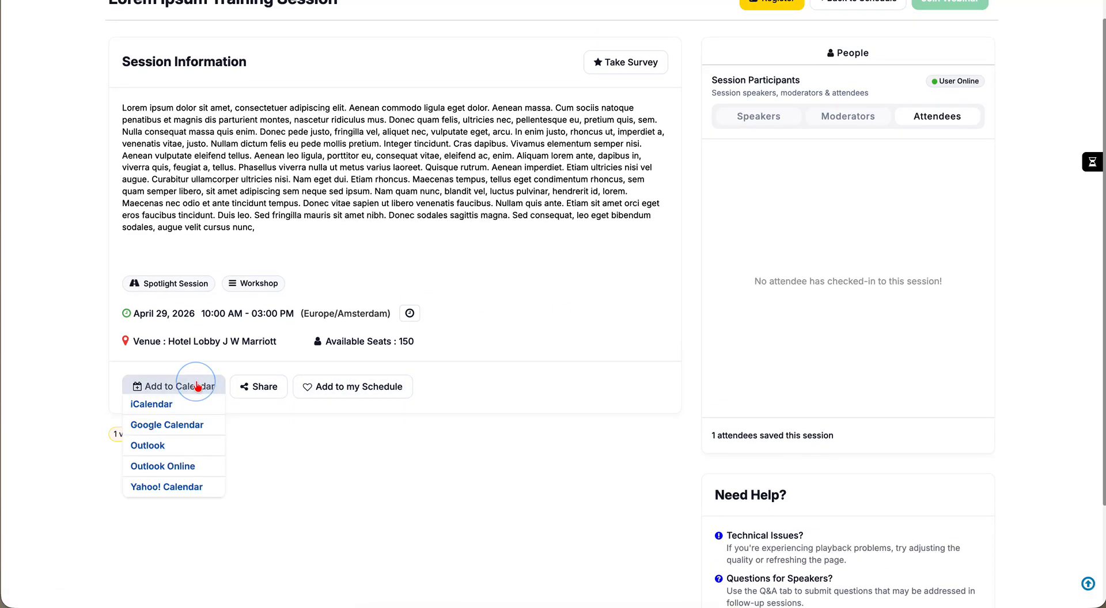
pyautogui.click(294, 451)
pyautogui.scroll(1, 478, 345)
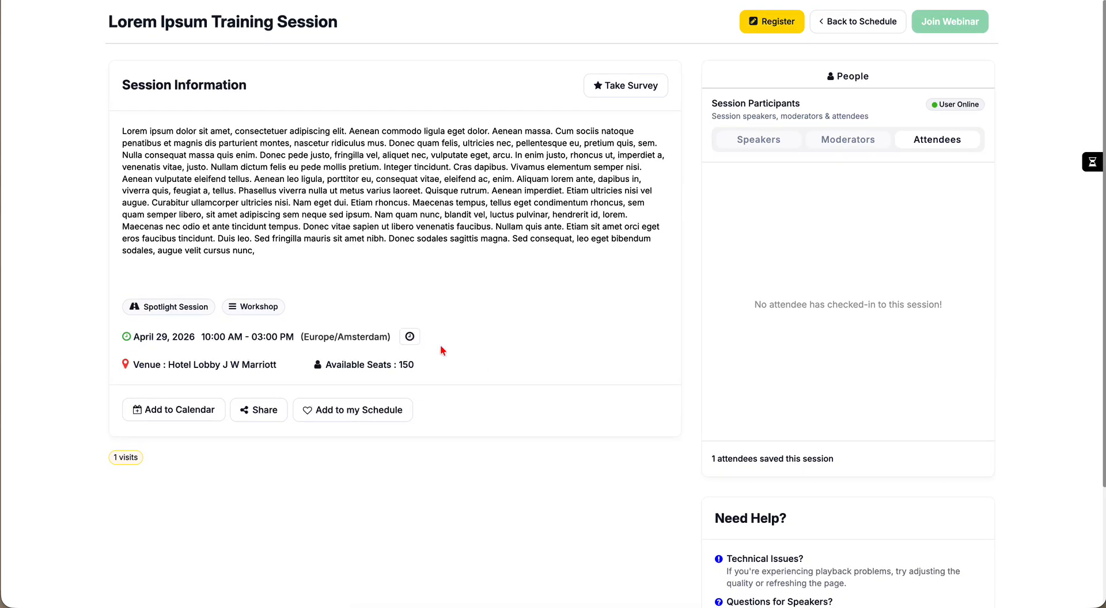
pyautogui.scroll(1, 309, 311)
# - Open the session's registration form, review it, and glance at the Log in tab before returning to Register
pyautogui.click(774, 25)
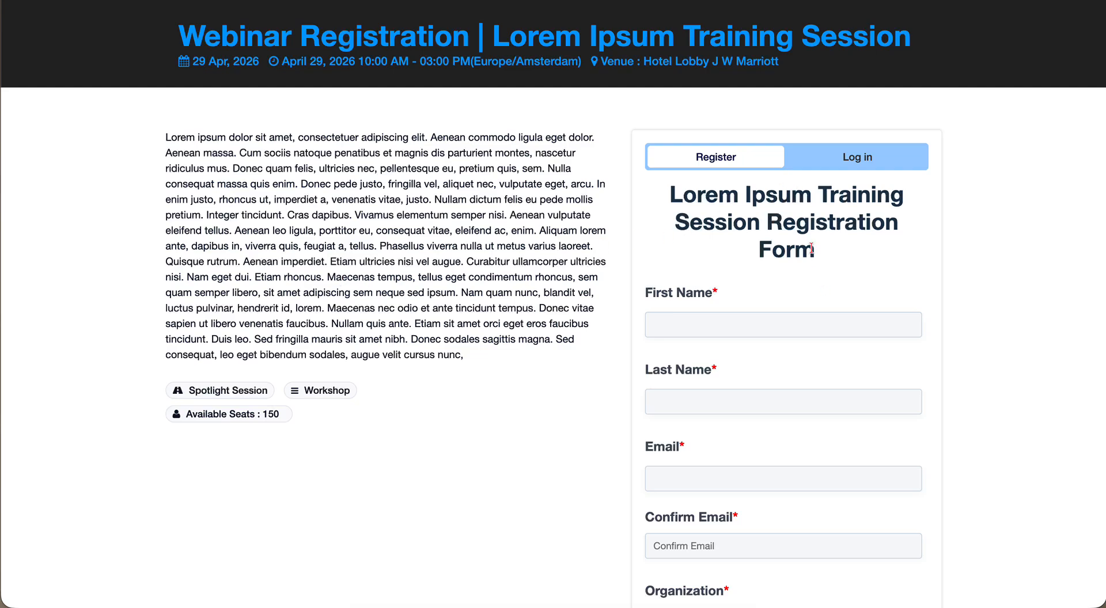
pyautogui.scroll(-5, 839, 250)
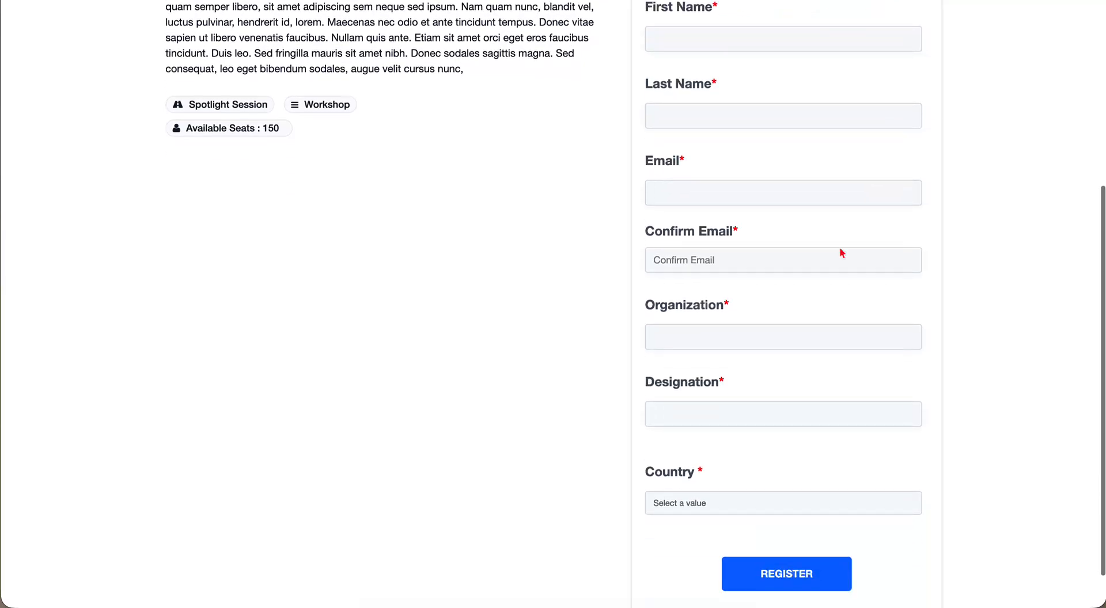
pyautogui.scroll(5, 840, 253)
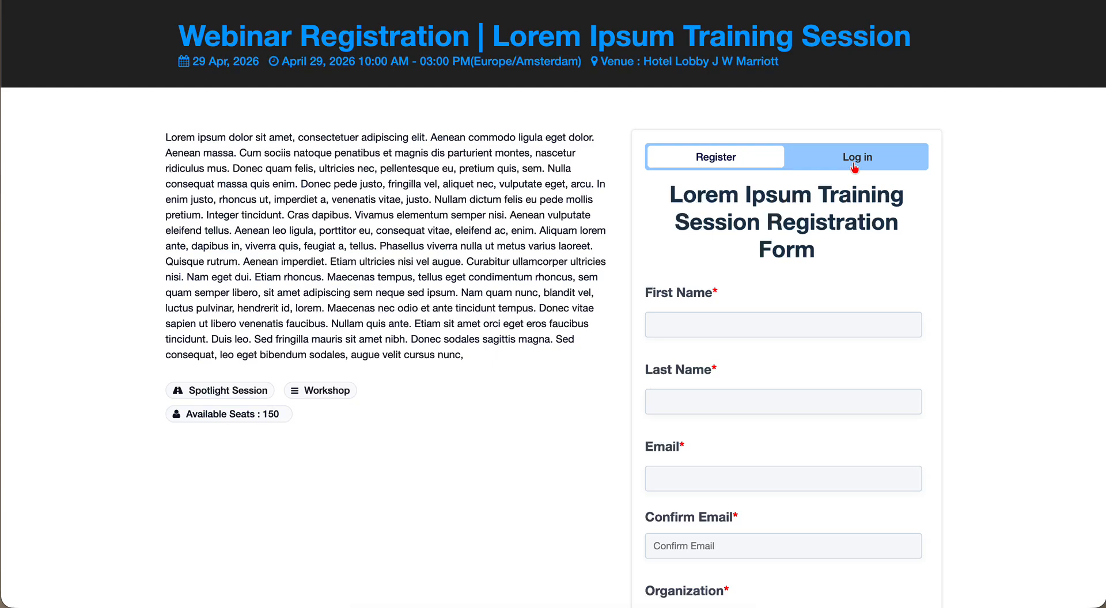
pyautogui.click(854, 164)
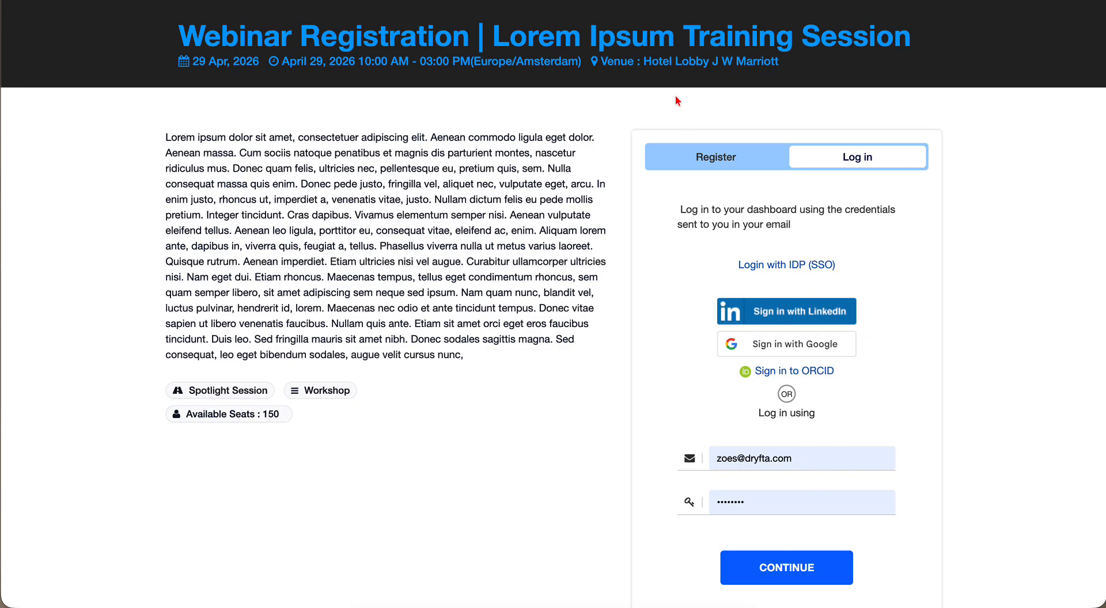
pyautogui.click(657, 160)
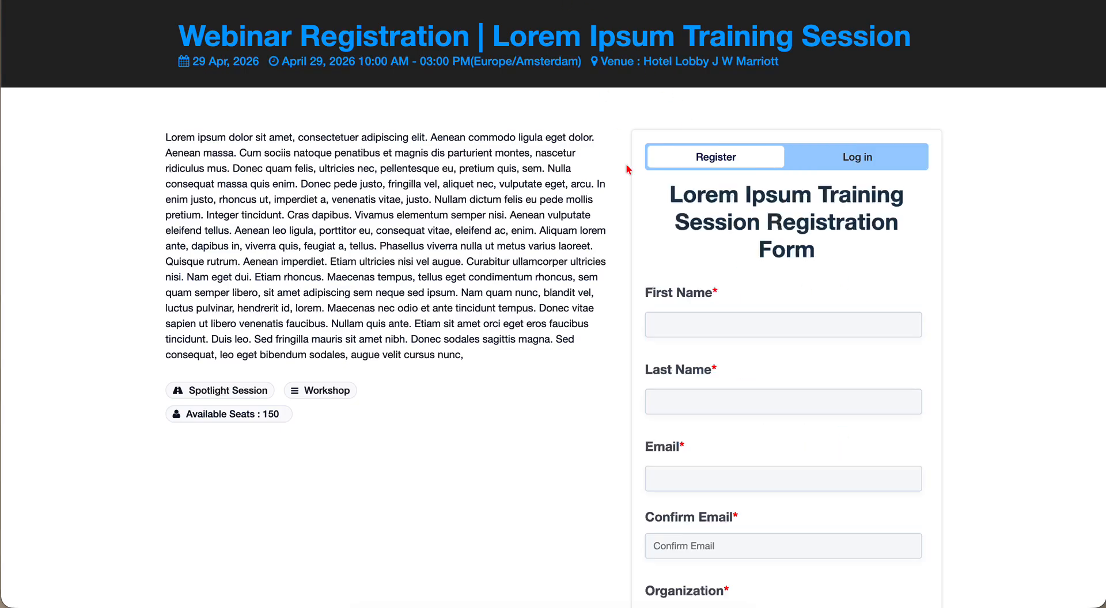
# - Fill the registration form with autofilled attendee details, a capitalised first name and Designation 'Tester'
pyautogui.click(685, 323)
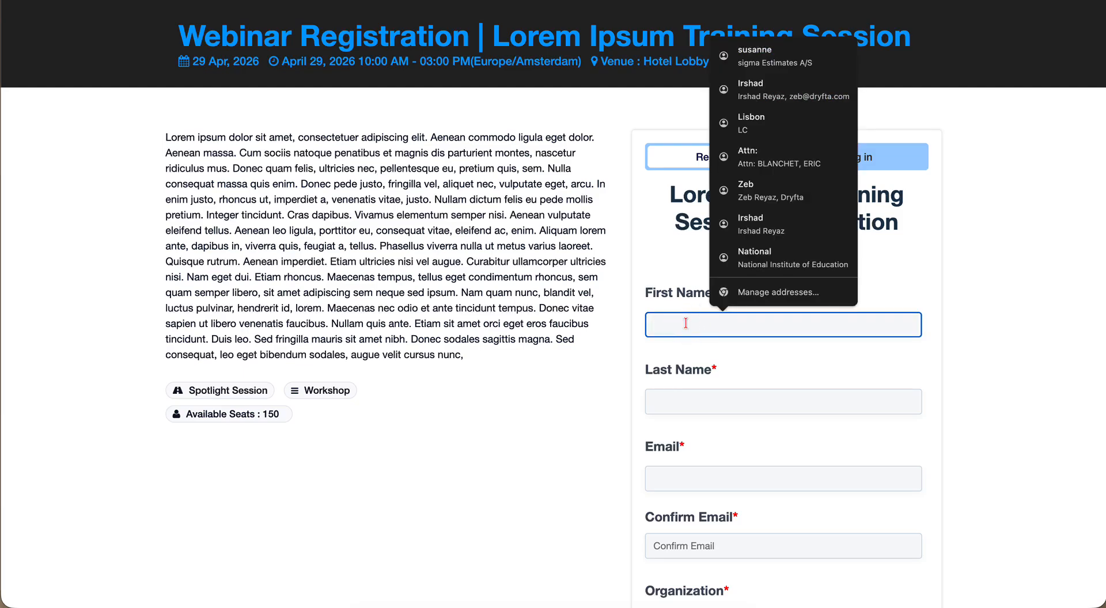
pyautogui.write('Susanne')
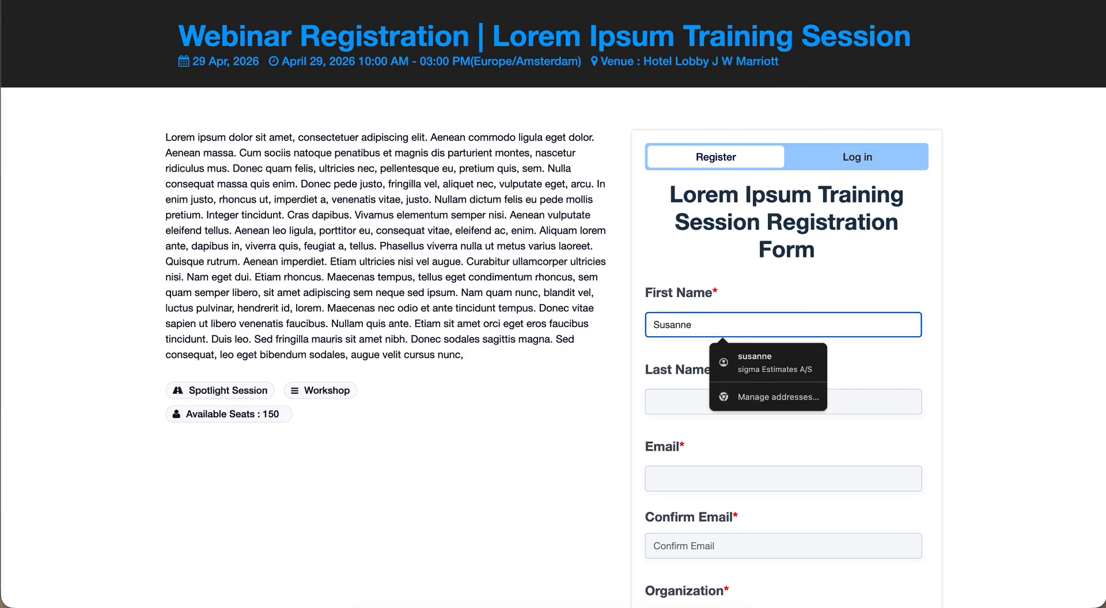
pyautogui.click(747, 362)
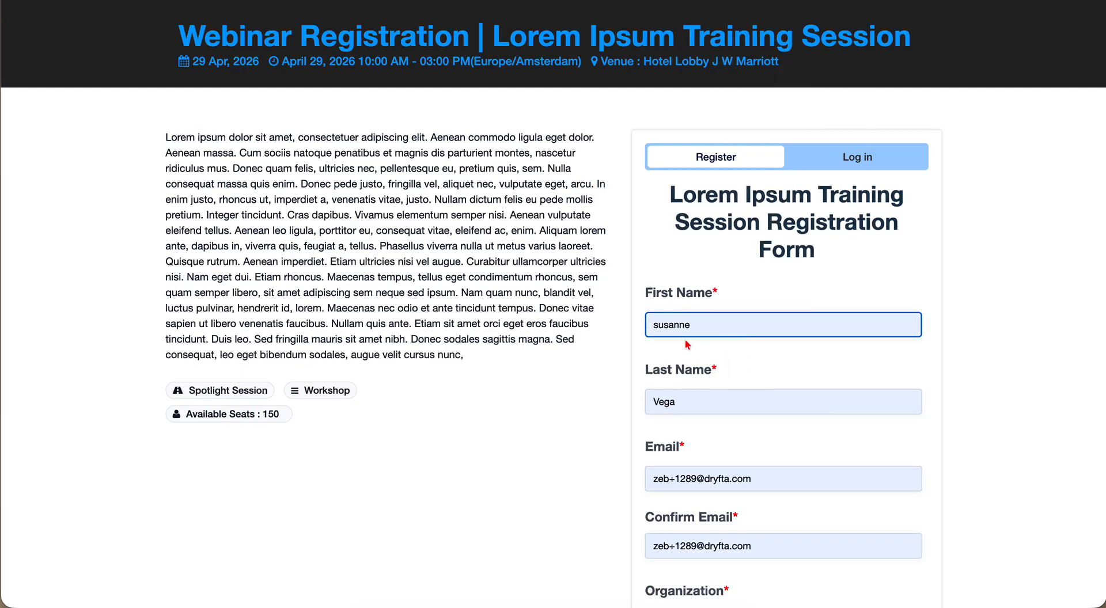
pyautogui.moveTo(661, 329); pyautogui.dragTo(610, 328)
pyautogui.write('S')
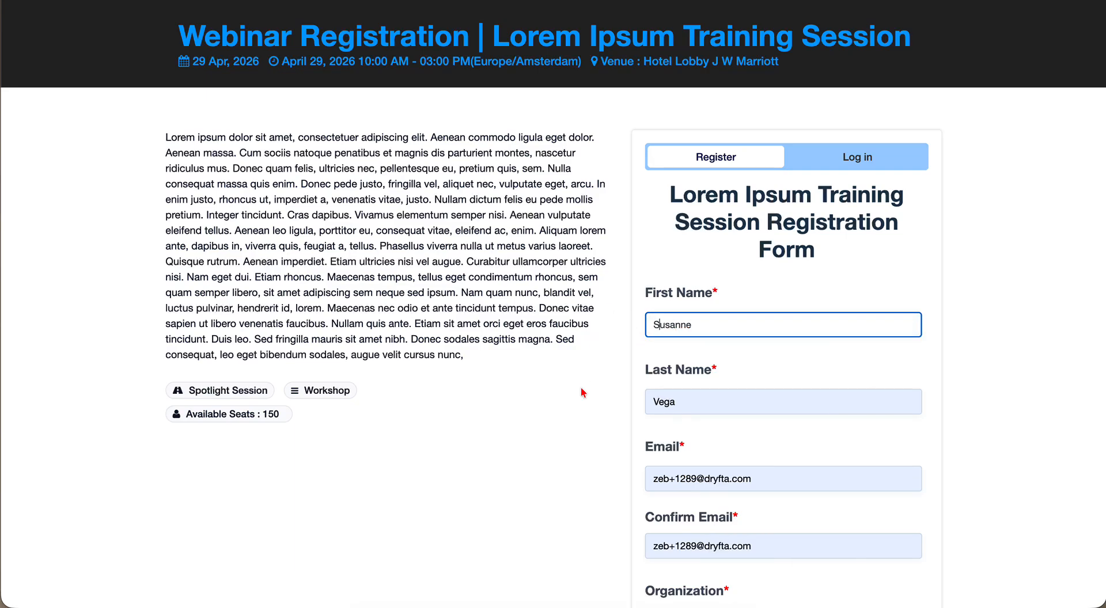
pyautogui.scroll(-3, 580, 411)
pyautogui.scroll(-3, 583, 411)
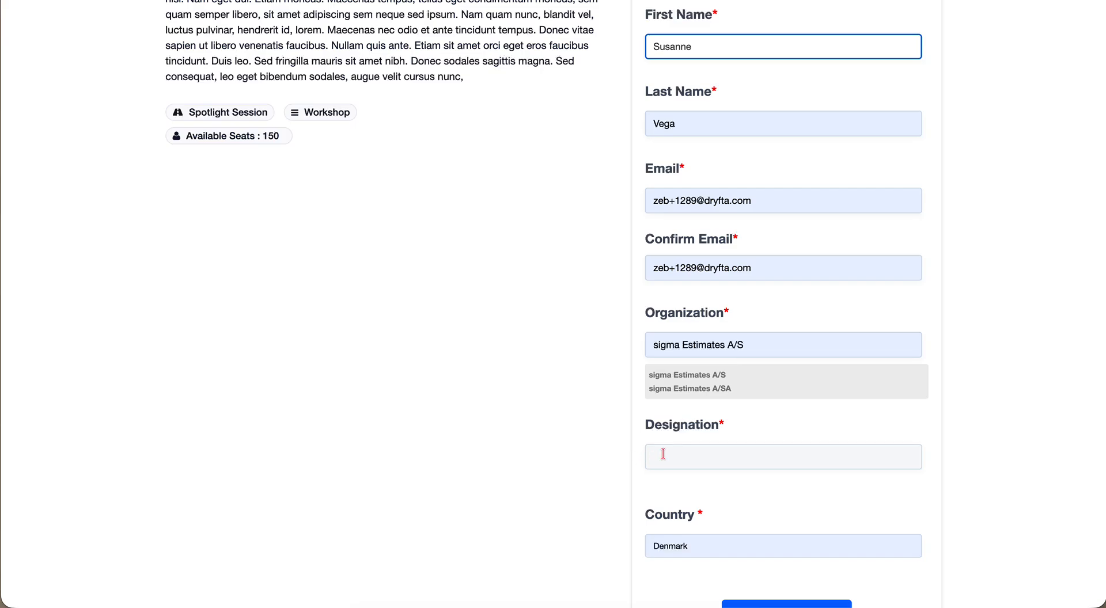
pyautogui.click(663, 453)
pyautogui.write('Test')
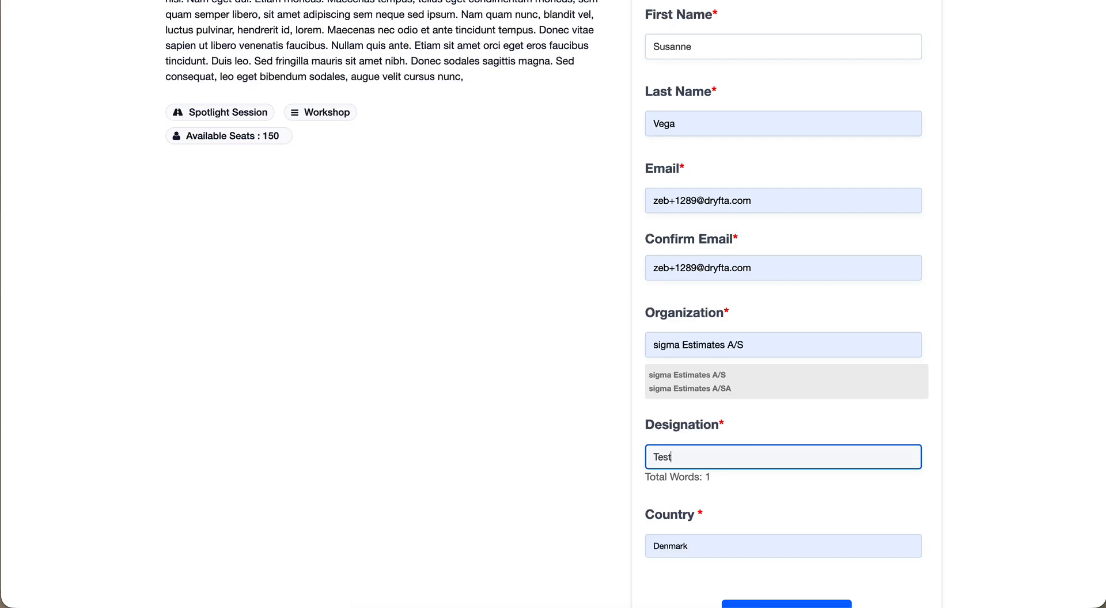
pyautogui.write('er')
pyautogui.scroll(-2, 783, 345)
# - Submit the webinar registration and review the form's response
pyautogui.click(764, 540)
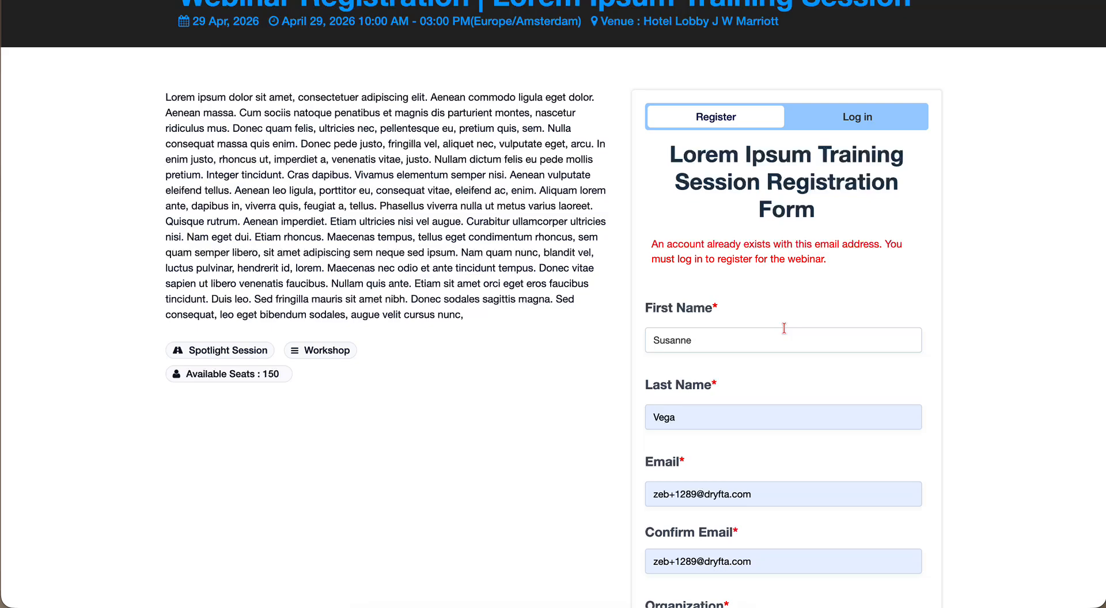
pyautogui.scroll(-2, 784, 326)
pyautogui.scroll(2, 783, 328)
pyautogui.scroll(-3, 785, 326)
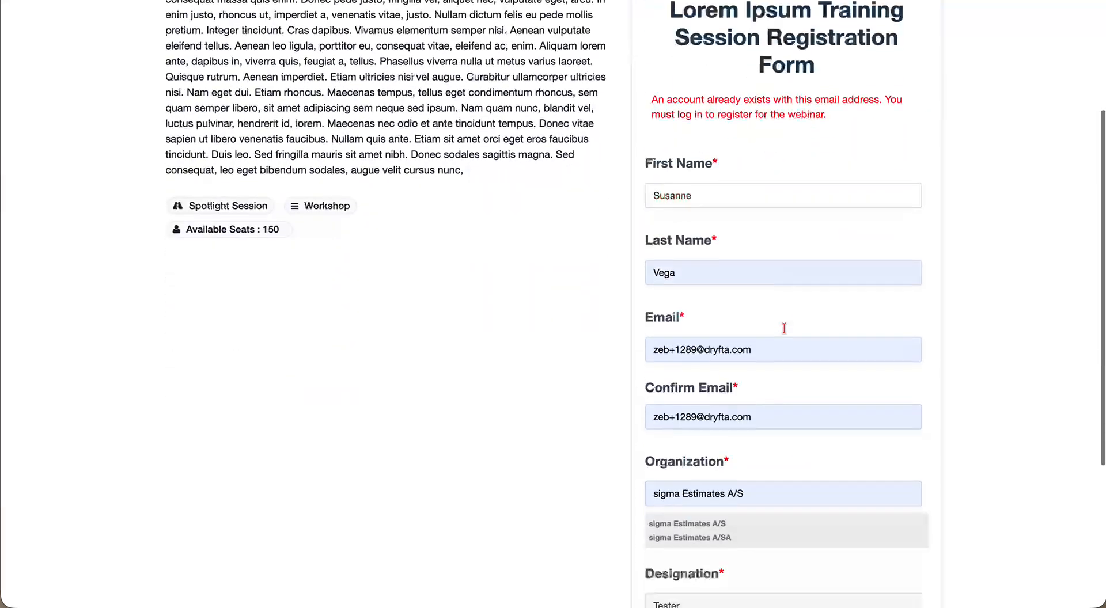
pyautogui.scroll(-1, 725, 373)
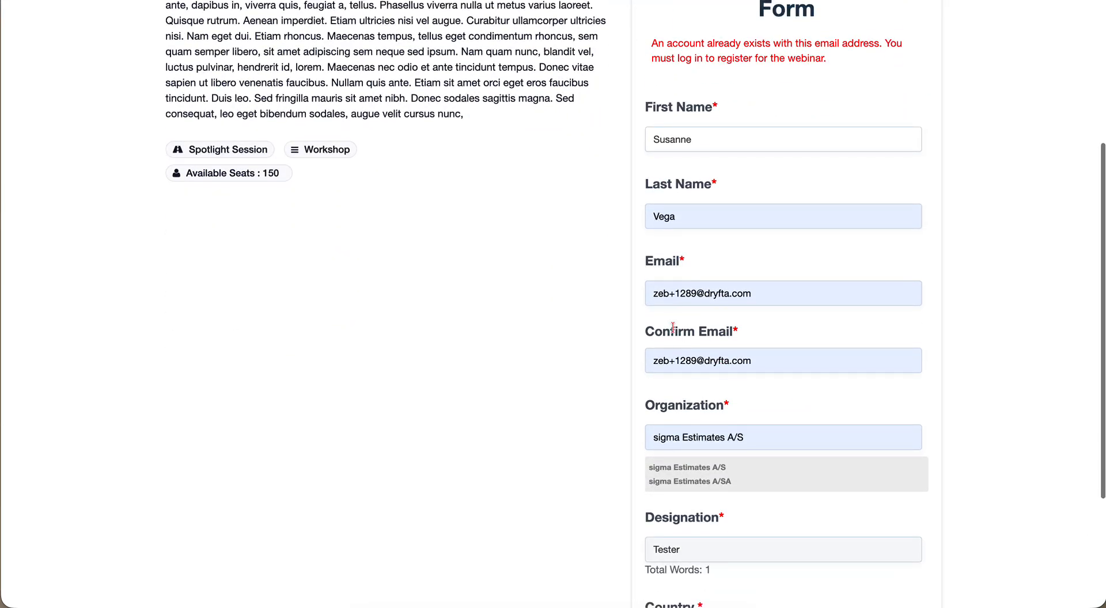
# - Append '5' to both email fields to make the address unique and register again
pyautogui.click(696, 294)
pyautogui.write('5')
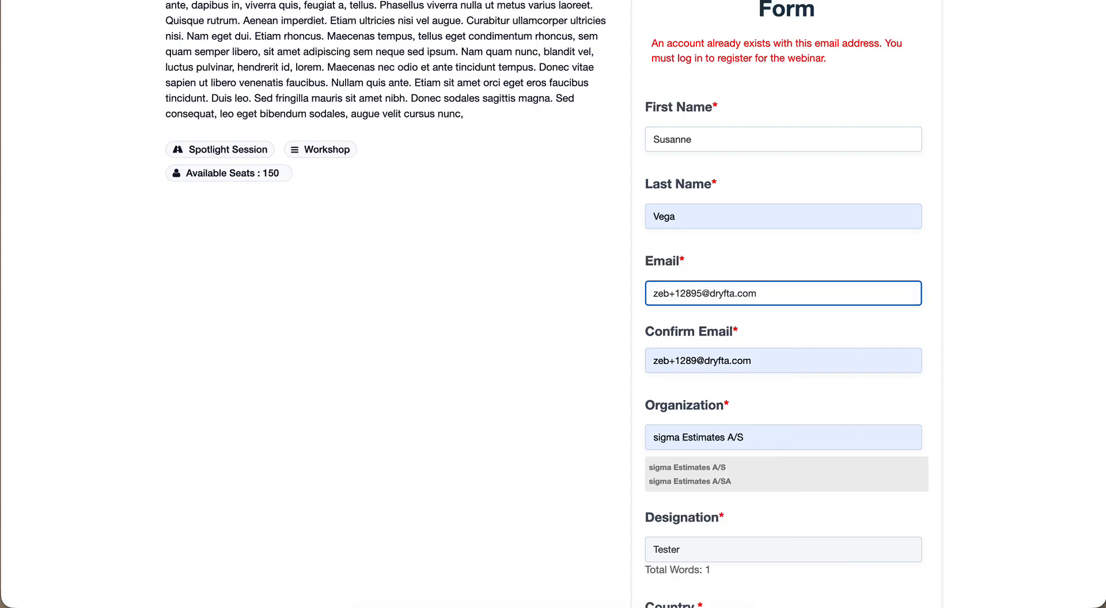
pyautogui.click(696, 361)
pyautogui.write('5')
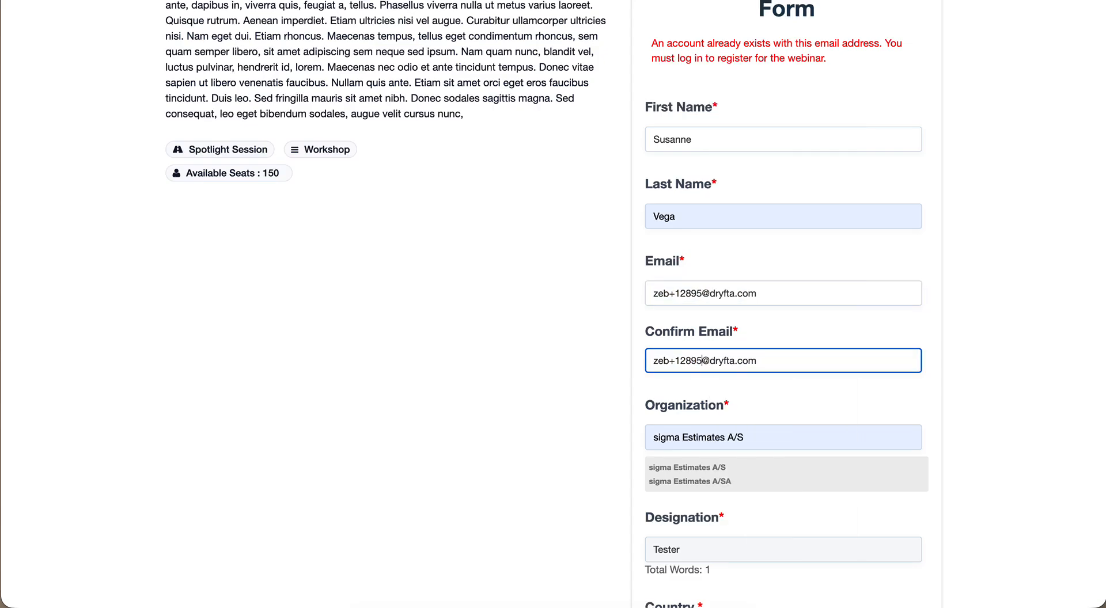
pyautogui.scroll(-3, 762, 424)
pyautogui.click(789, 535)
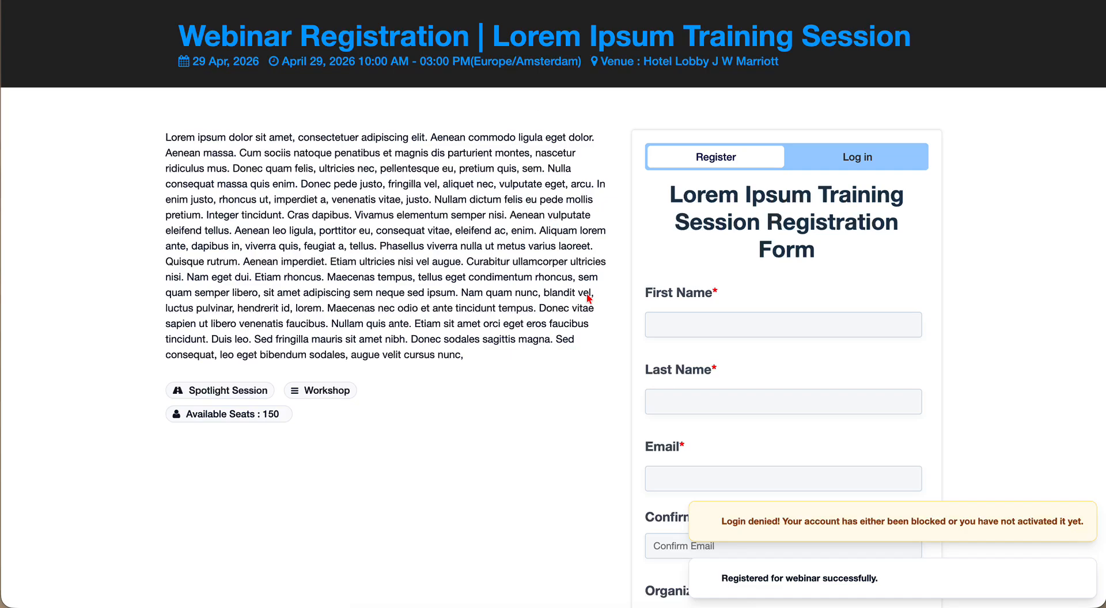
pyautogui.scroll(-4, 611, 423)
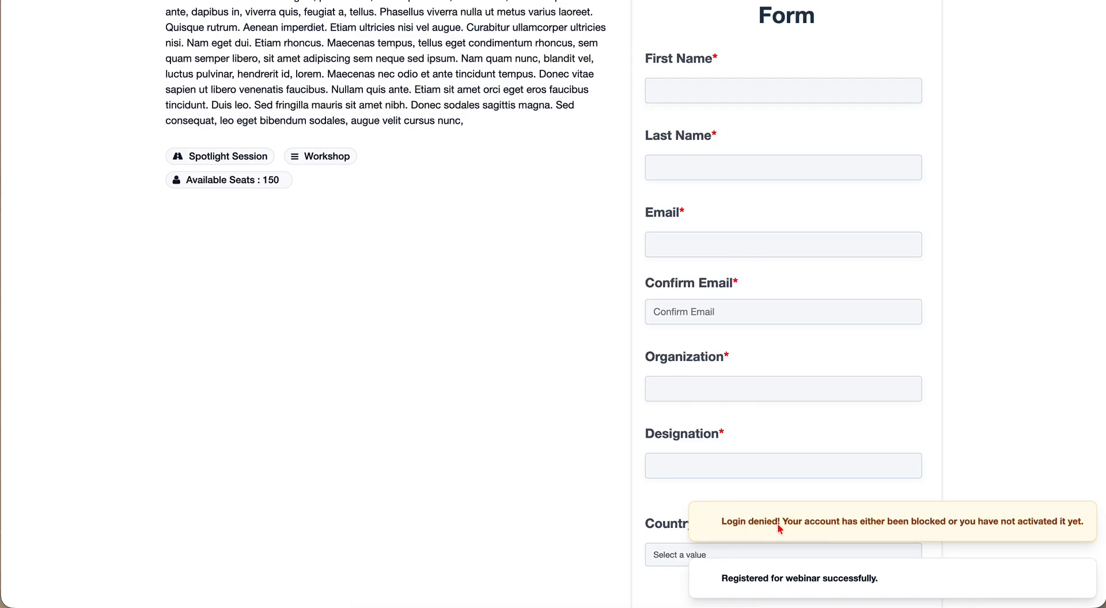
pyautogui.tripleClick(838, 524)
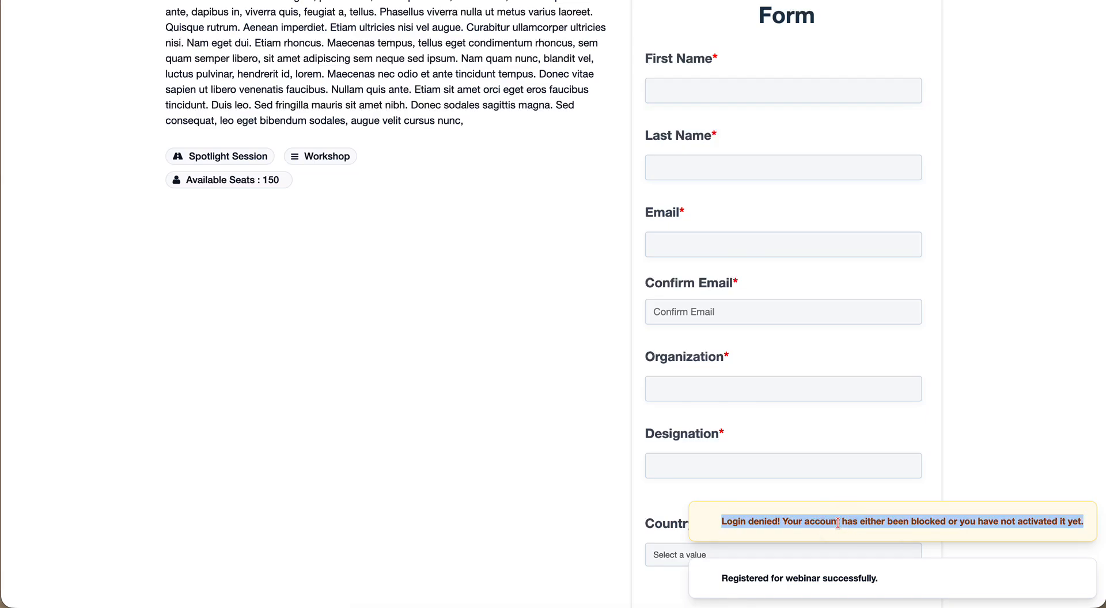
pyautogui.click(840, 522)
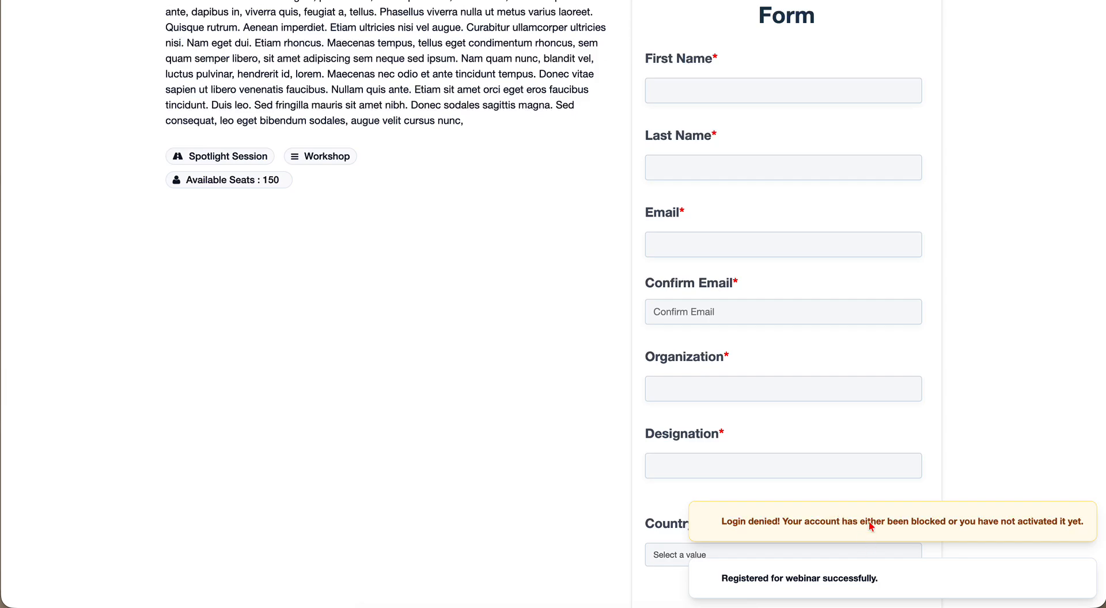
pyautogui.click(873, 565)
# - Switch to Gmail and read the webinar registration confirmation email
pyautogui.click(576, 417)
pyautogui.hotkey('ctrl', 'Left')
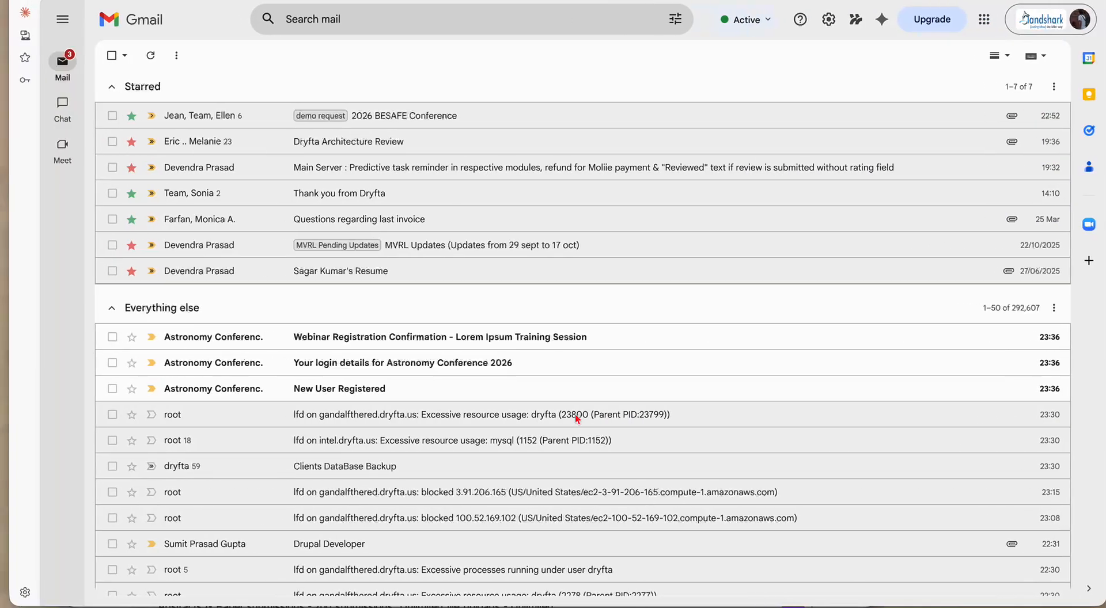
pyautogui.click(364, 338)
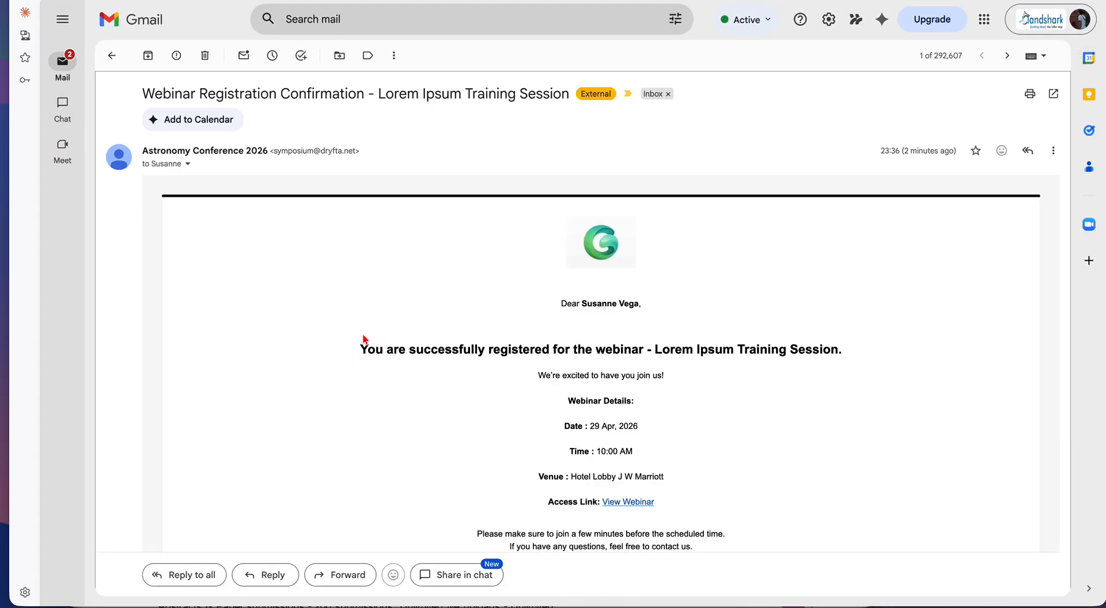
pyautogui.scroll(-2, 548, 374)
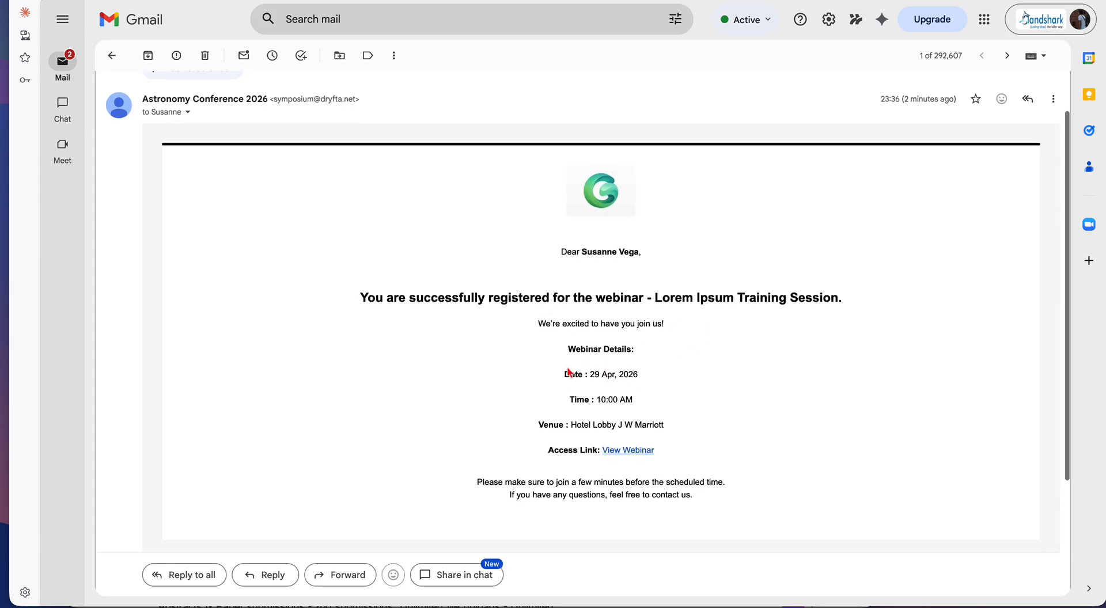
pyautogui.scroll(-4, 580, 396)
pyautogui.scroll(3, 583, 396)
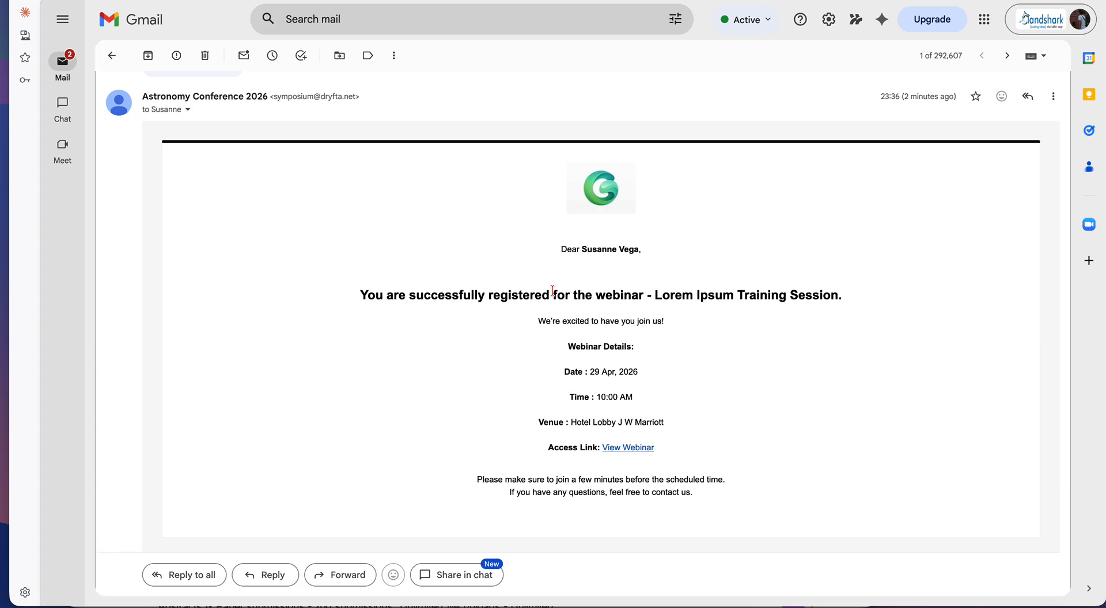
# - Open the Astronomy Conference 2026 login details email and copy the account password
pyautogui.click(112, 55)
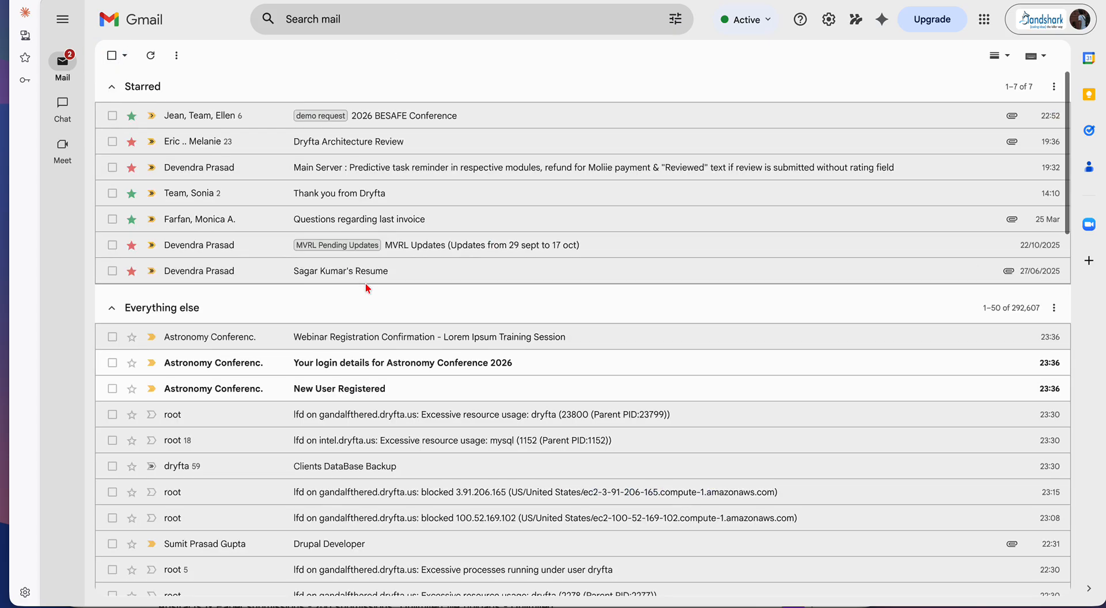
pyautogui.click(416, 373)
pyautogui.hotkey('ctrl', 'Right')
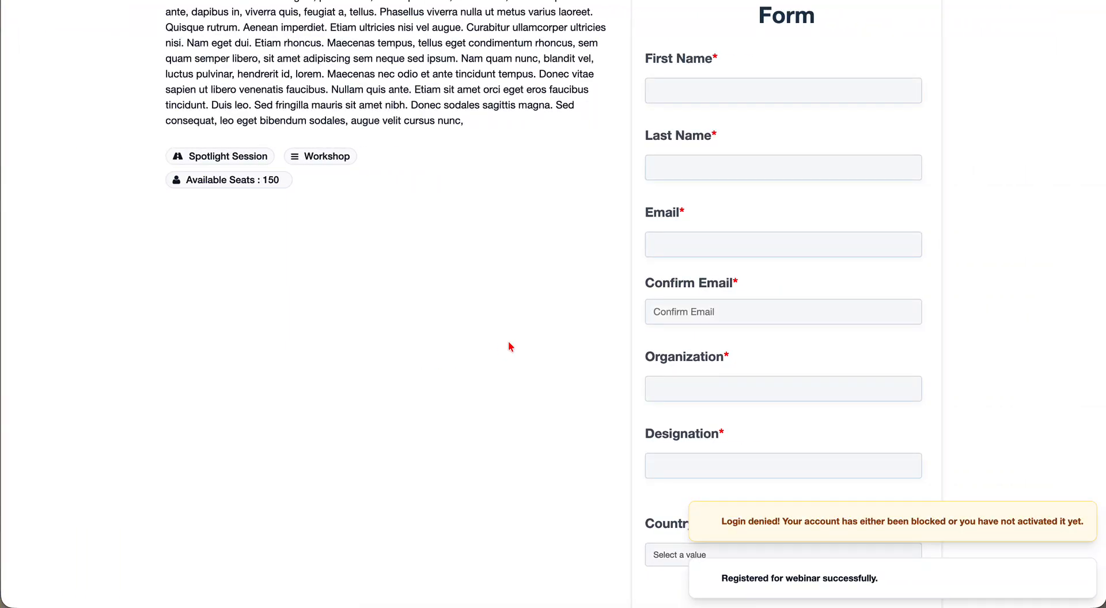
pyautogui.scroll(5, 510, 347)
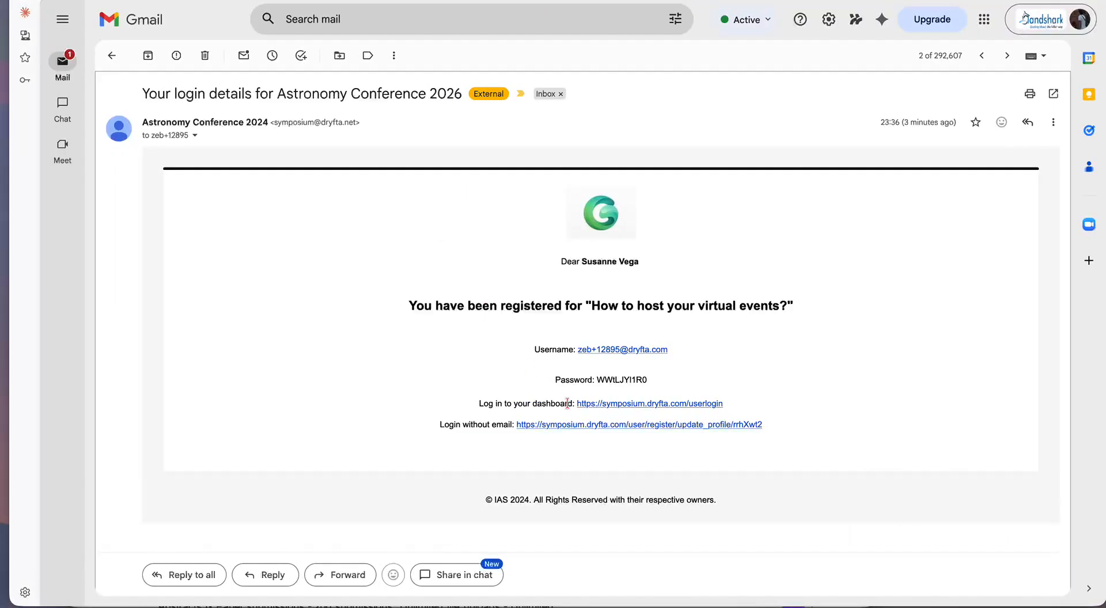
pyautogui.doubleClick(617, 379)
pyautogui.press('super+c')
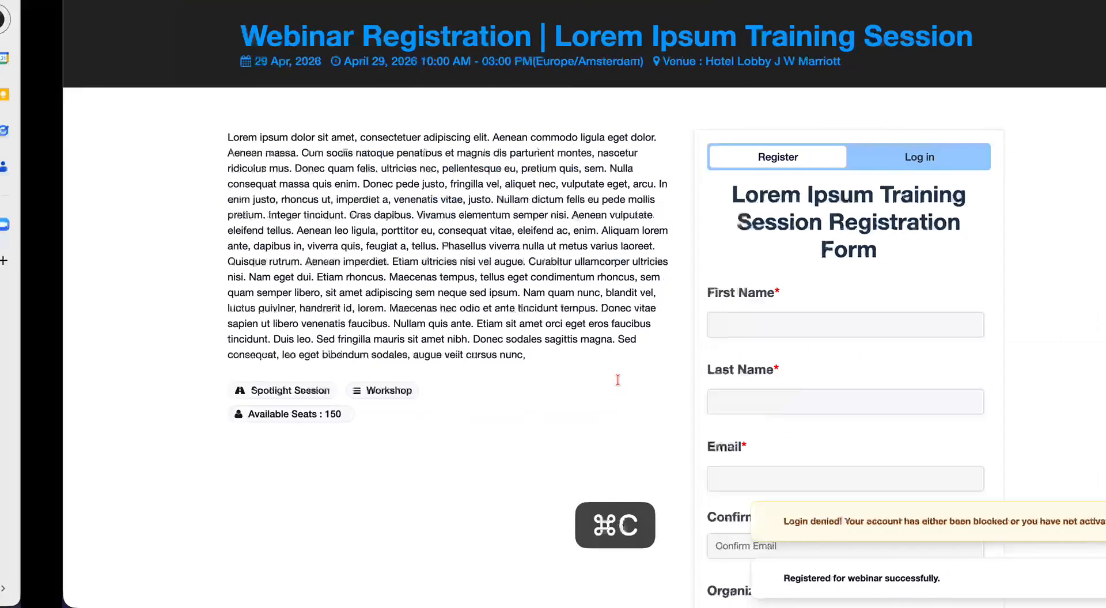
# - Log in on the session page with the corrected e-mail address and the copied password
pyautogui.click(914, 161)
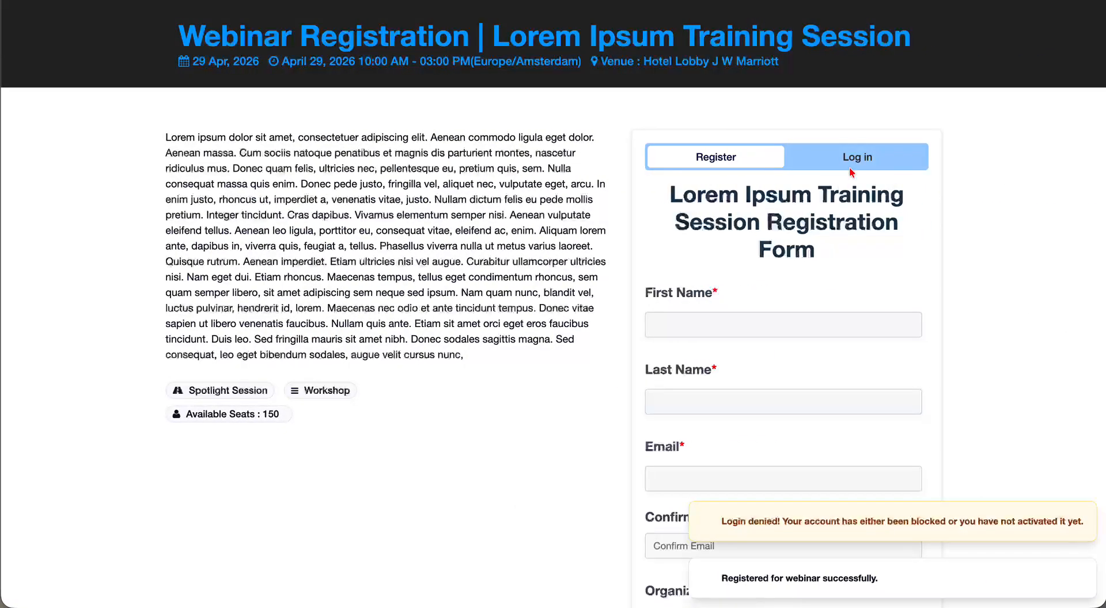
pyautogui.scroll(-3, 576, 353)
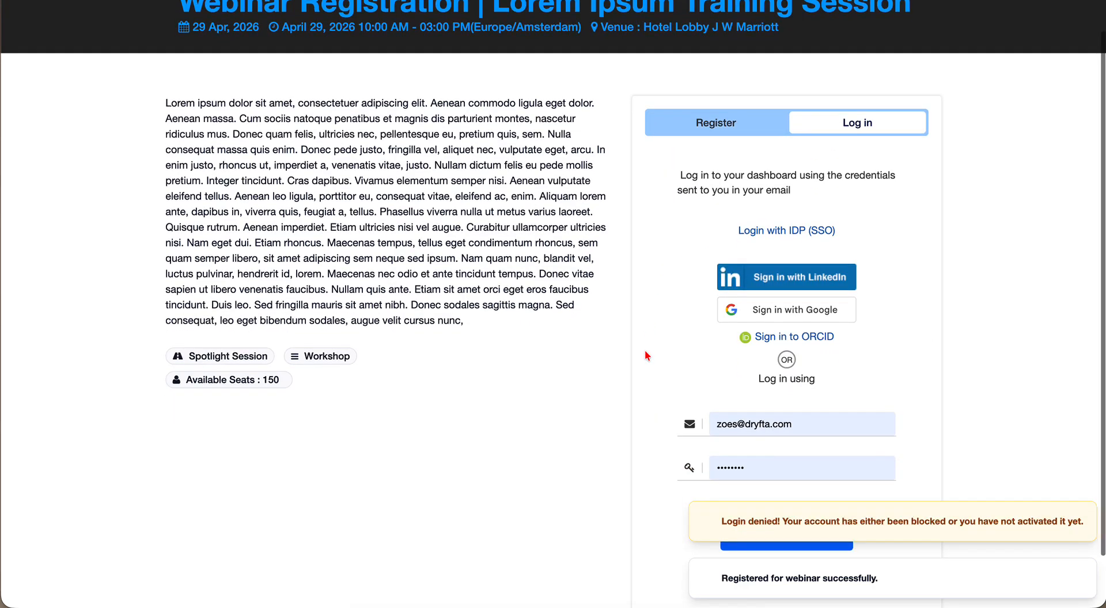
pyautogui.click(722, 366)
pyautogui.press('BackSpace')
pyautogui.press('BackSpace')
pyautogui.press('BackSpace')
pyautogui.press('BackSpace')
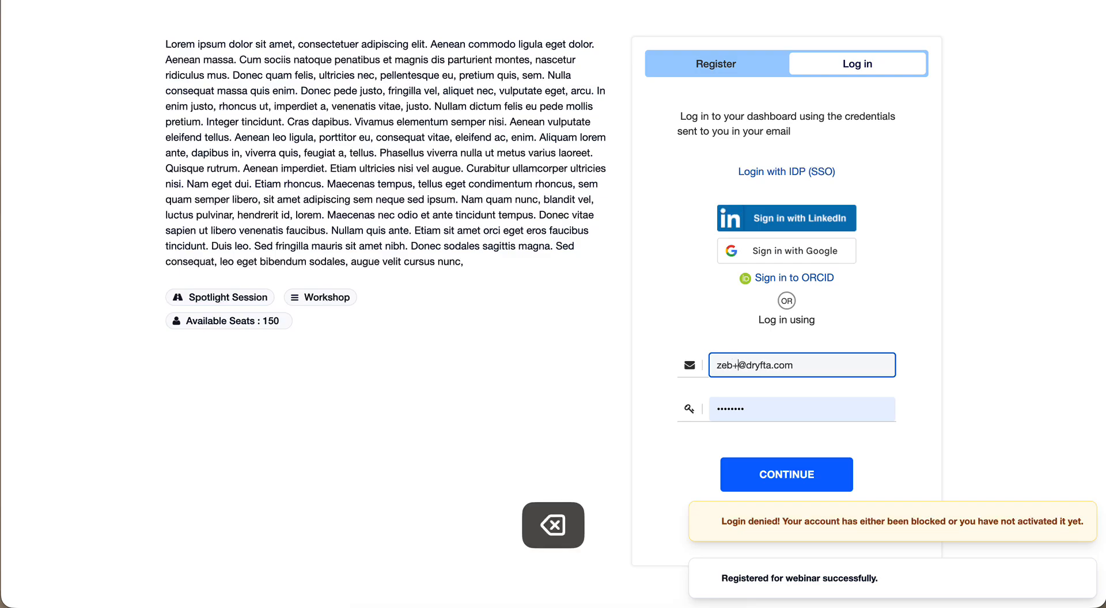
pyautogui.press('Tab')
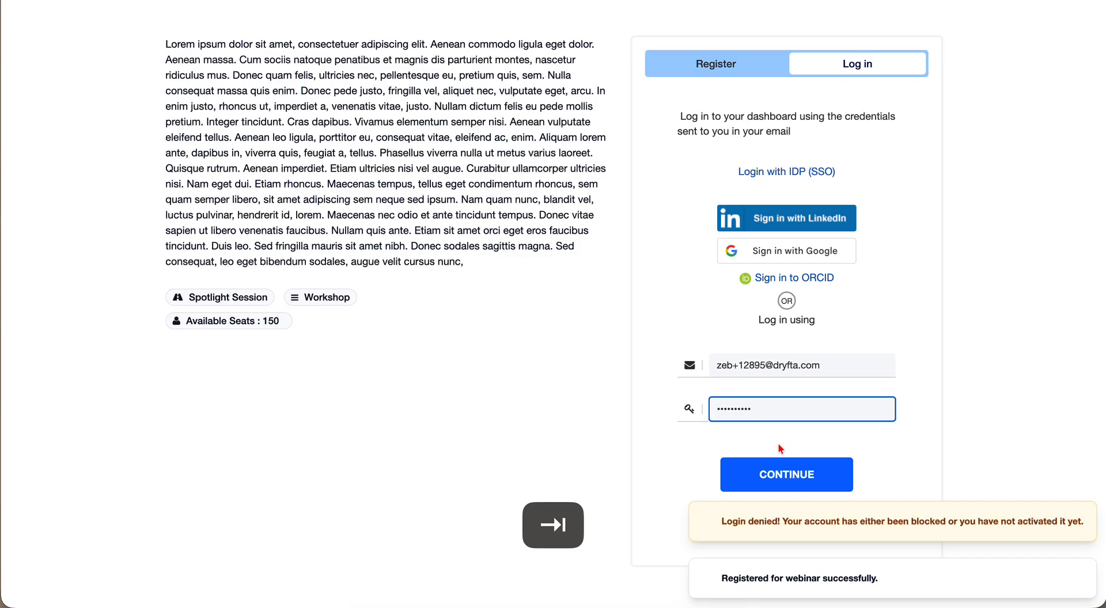
pyautogui.click(783, 483)
pyautogui.click(783, 483)
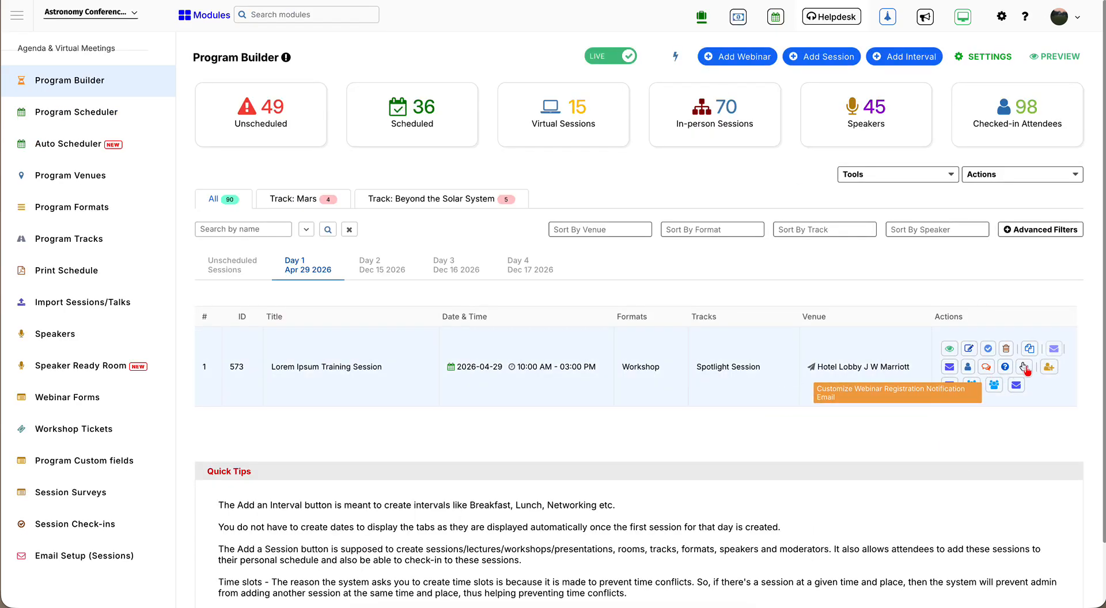
# - From the session's registered users, set the attendee's account Active to Yes and save
pyautogui.click(972, 385)
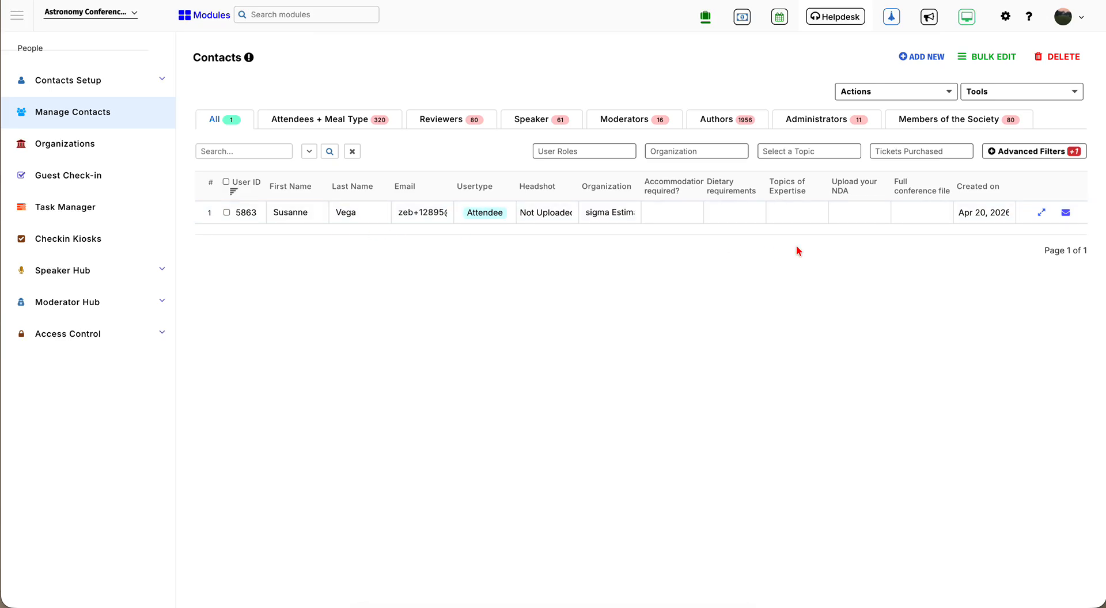
pyautogui.click(1042, 214)
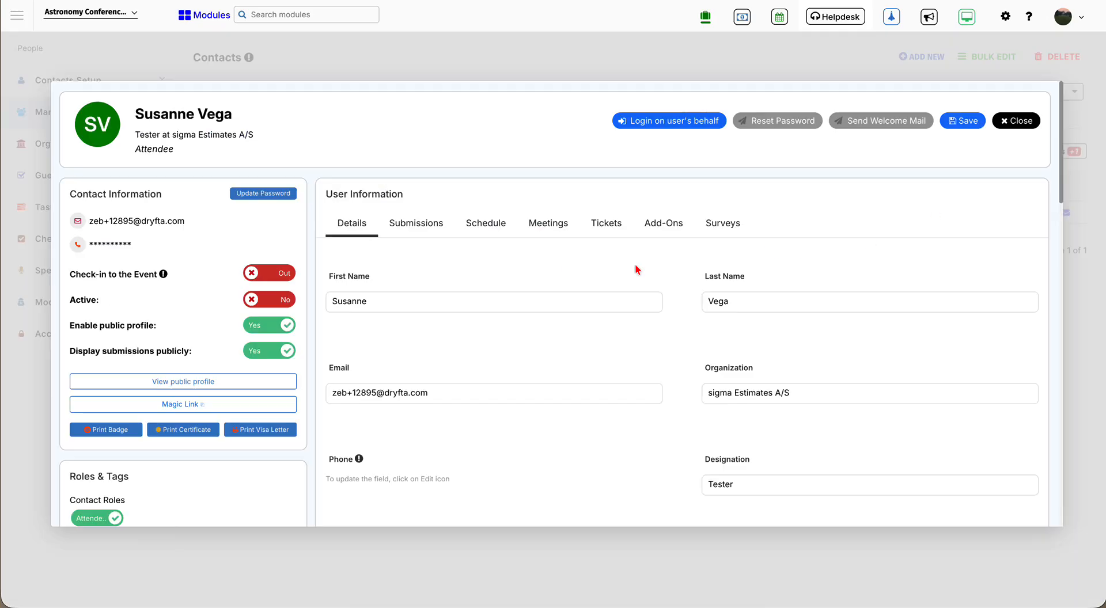
pyautogui.click(282, 301)
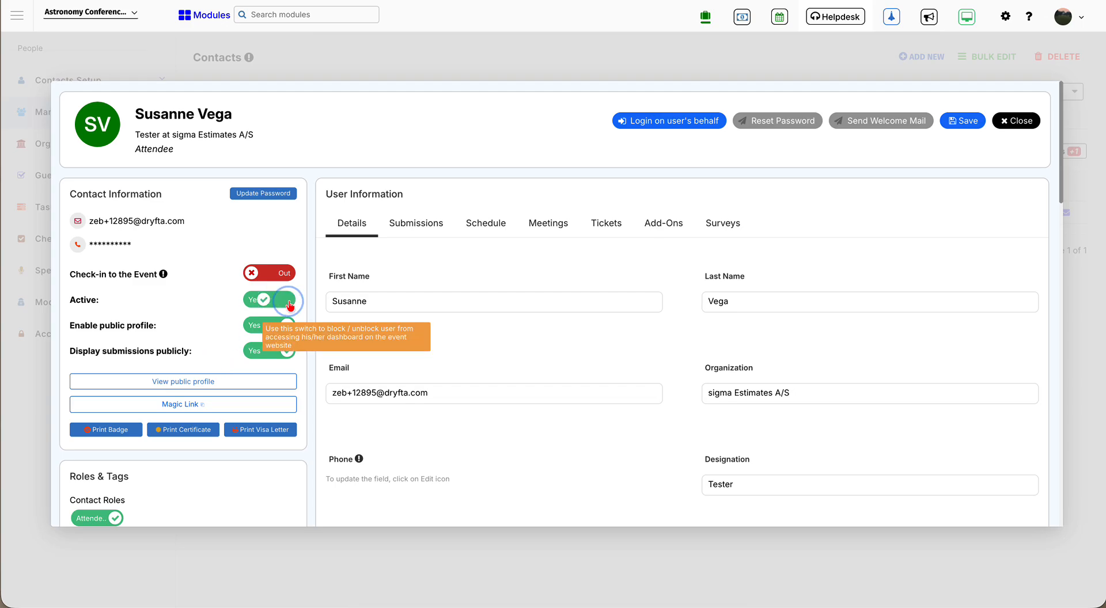
pyautogui.click(962, 121)
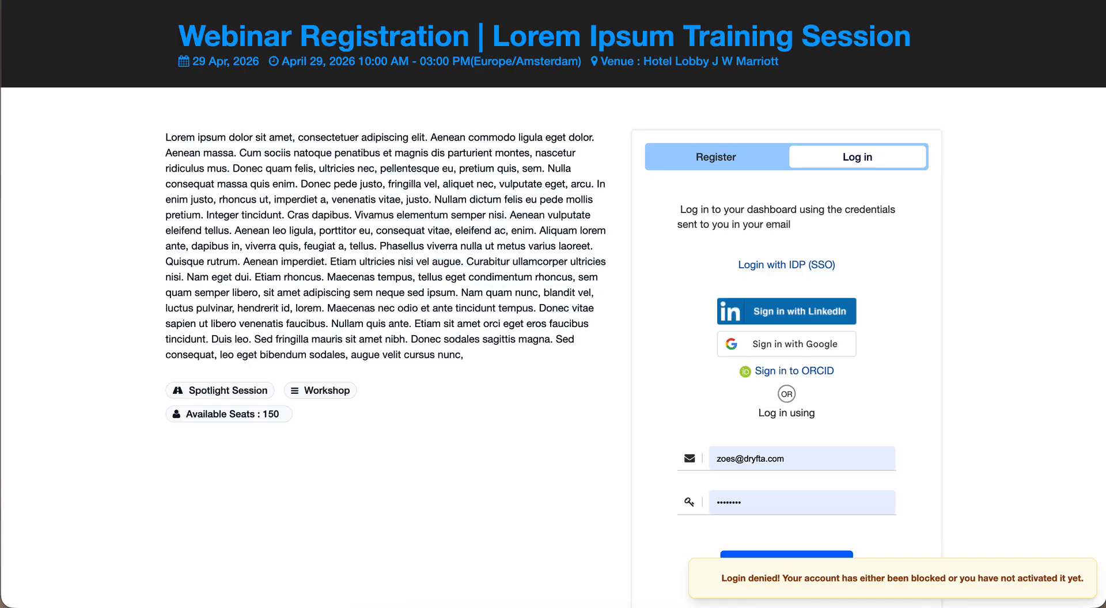
# - Log in with the corrected e-mail and account password, declining to save the password
pyautogui.scroll(-1, 729, 394)
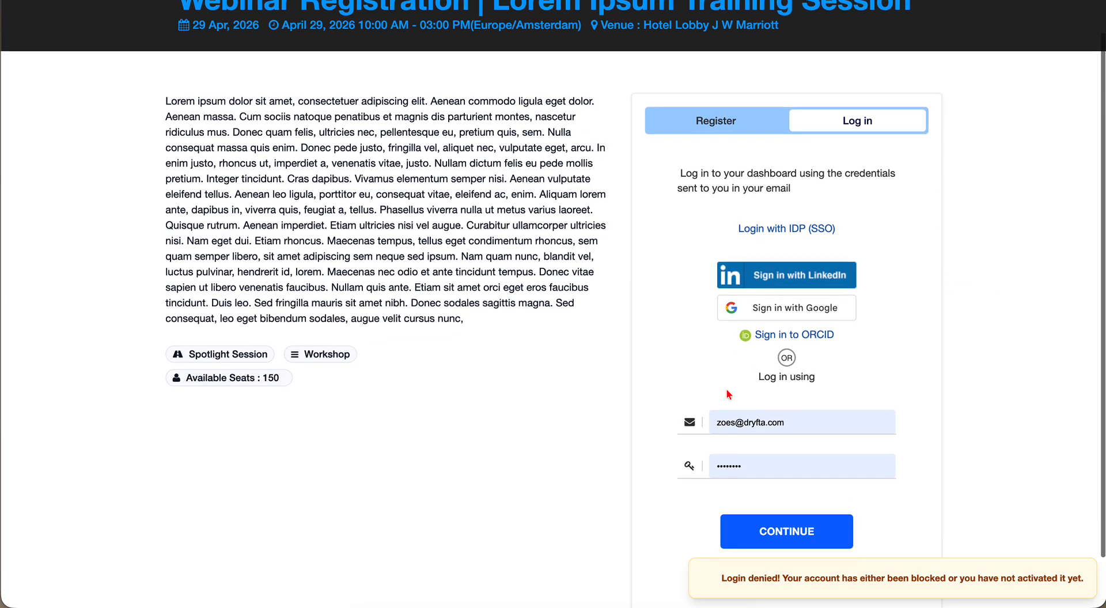
pyautogui.doubleClick(721, 423)
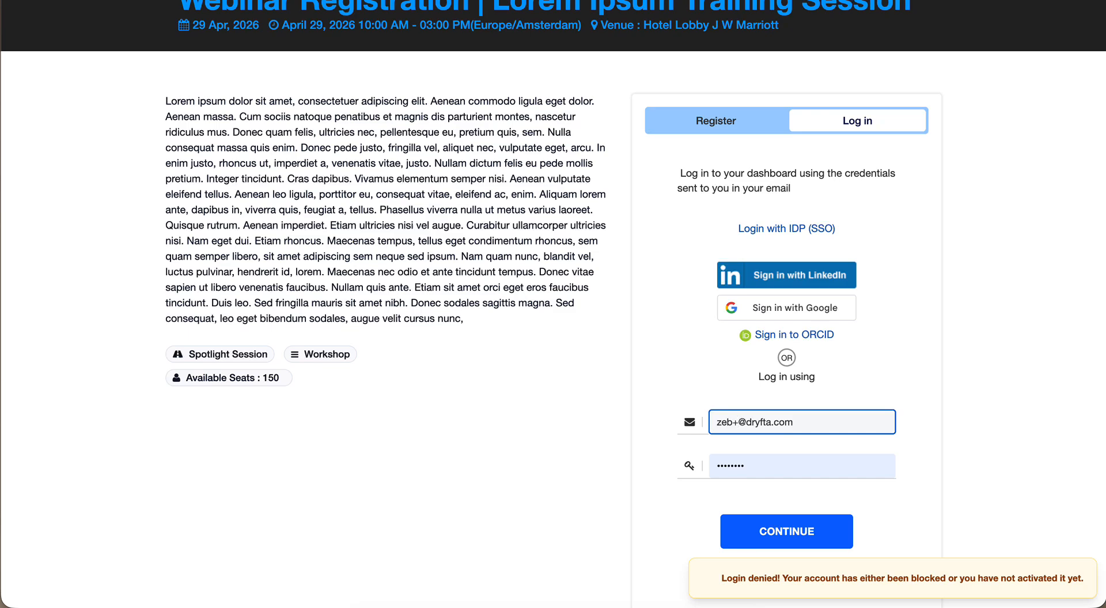
pyautogui.press('Tab')
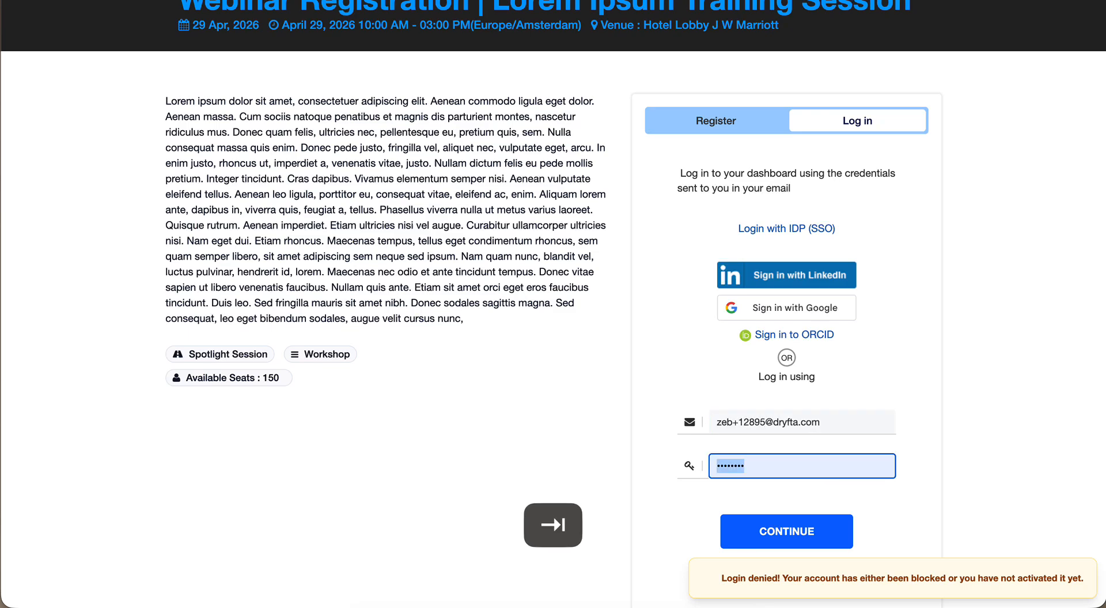
pyautogui.write('**********')
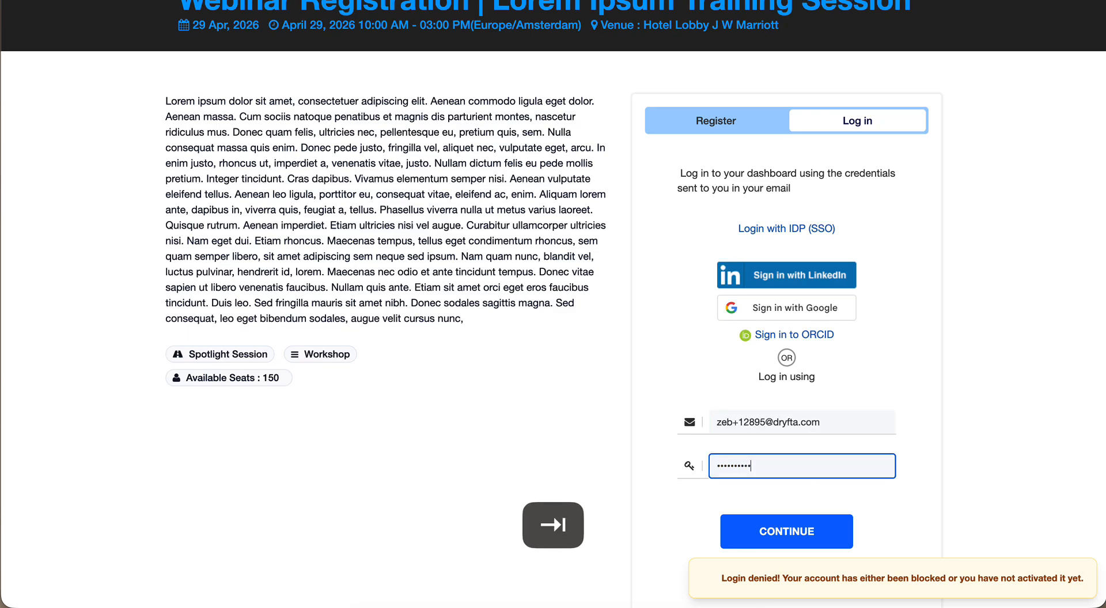
pyautogui.click(766, 534)
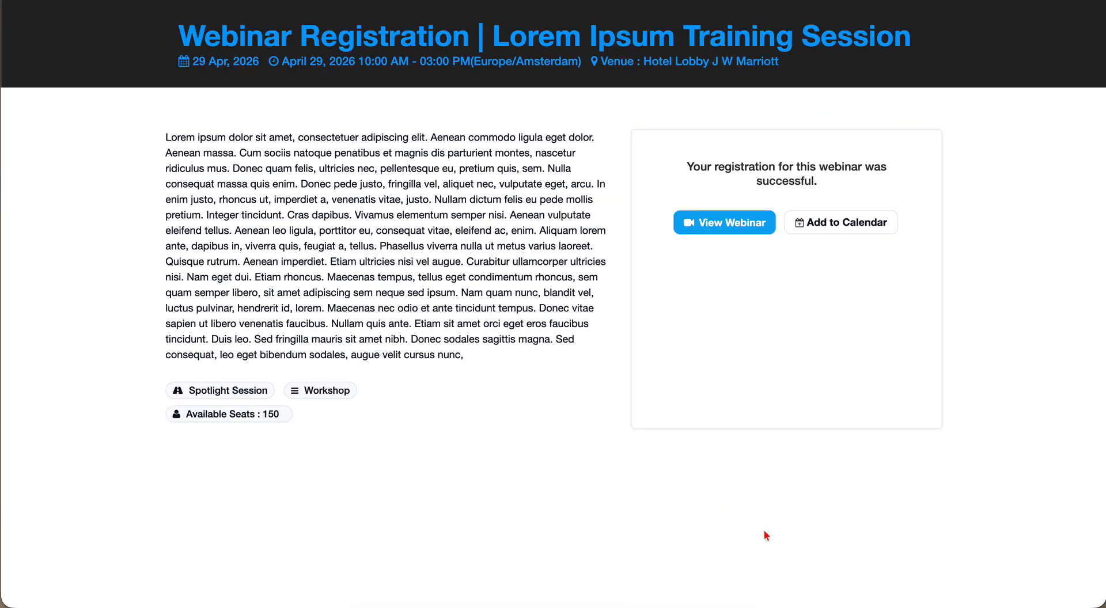
pyautogui.click(872, 191)
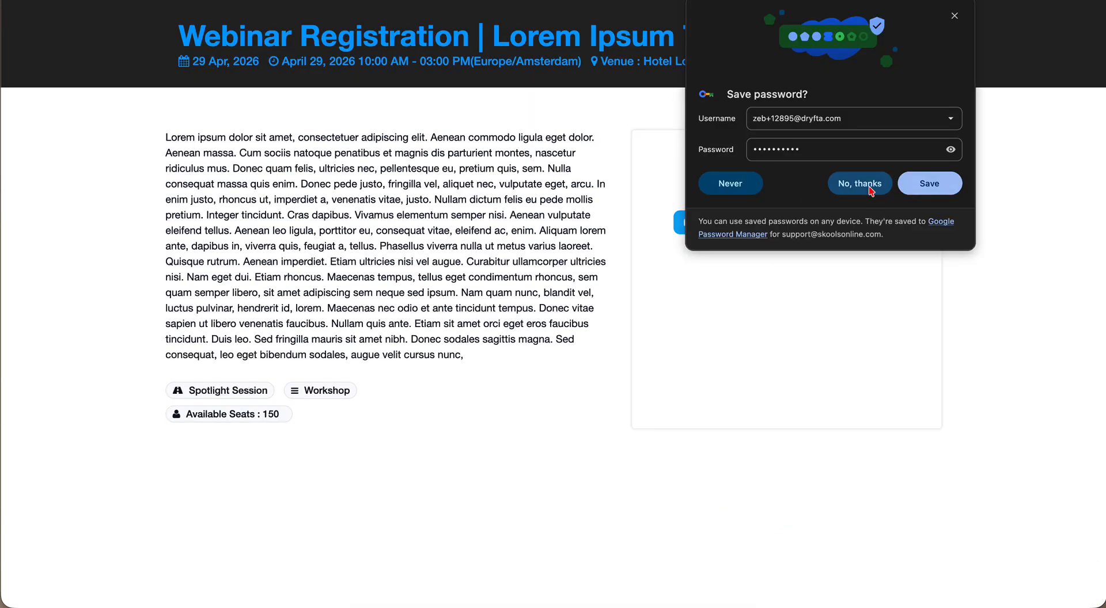
# - Check the calendar options, then open the webinar's session page
pyautogui.click(897, 331)
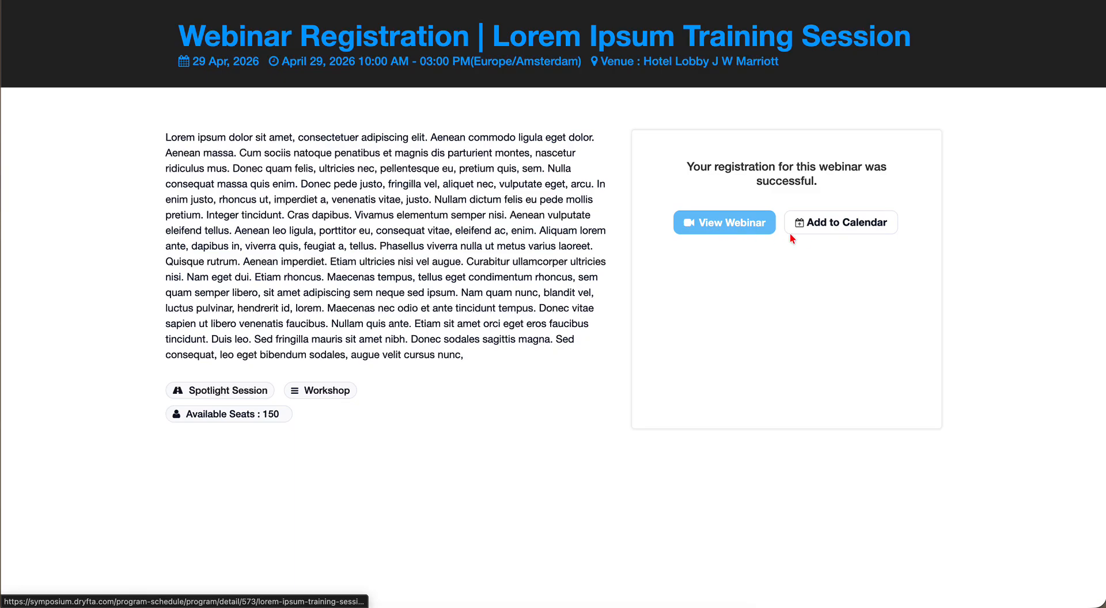
pyautogui.click(813, 228)
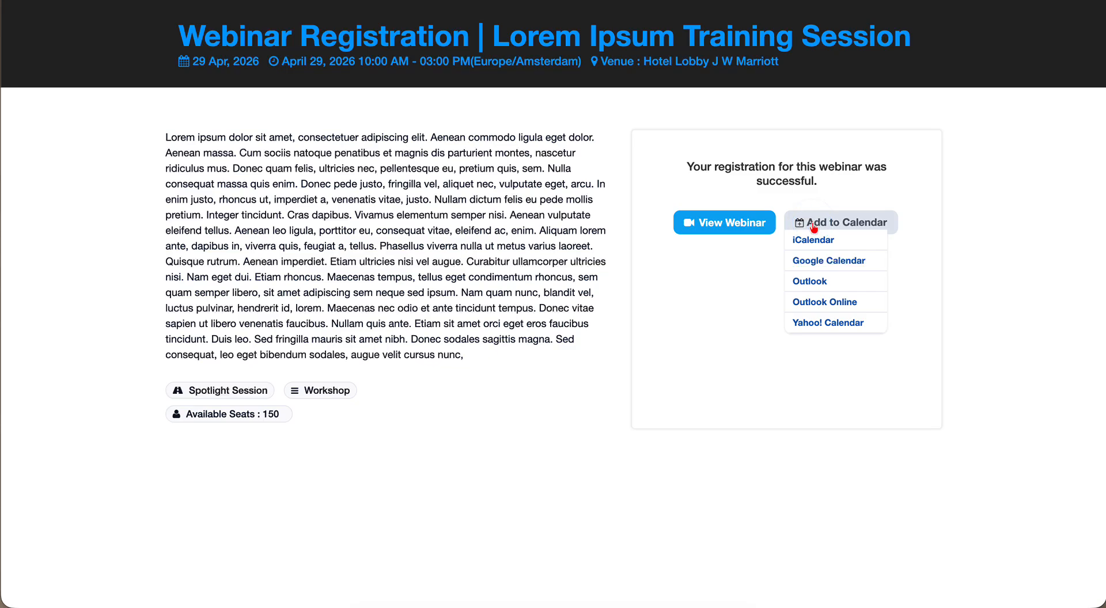
pyautogui.click(748, 275)
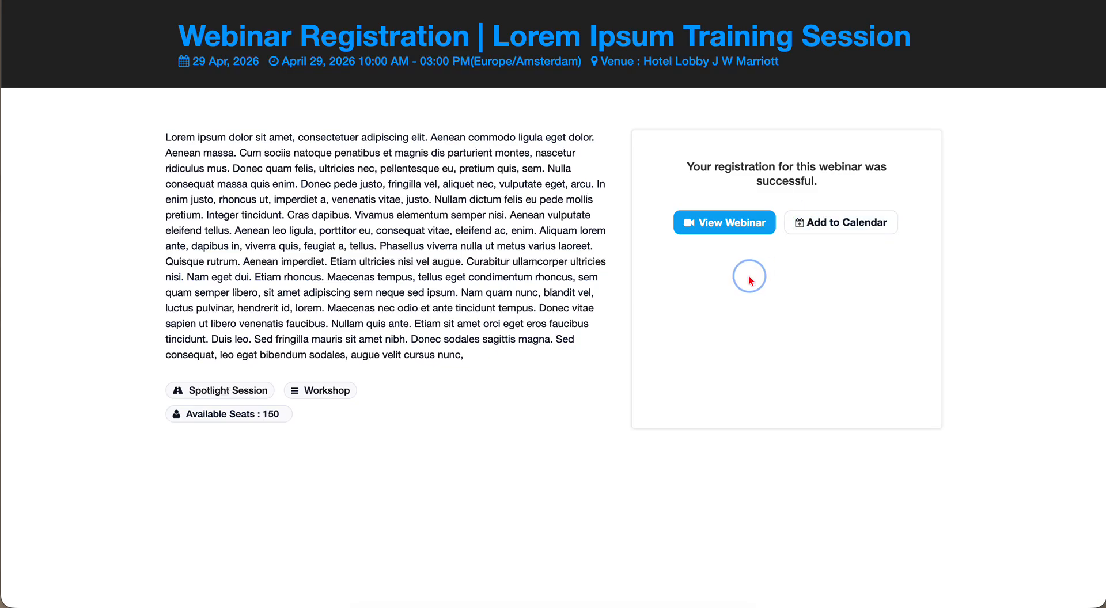
pyautogui.click(731, 232)
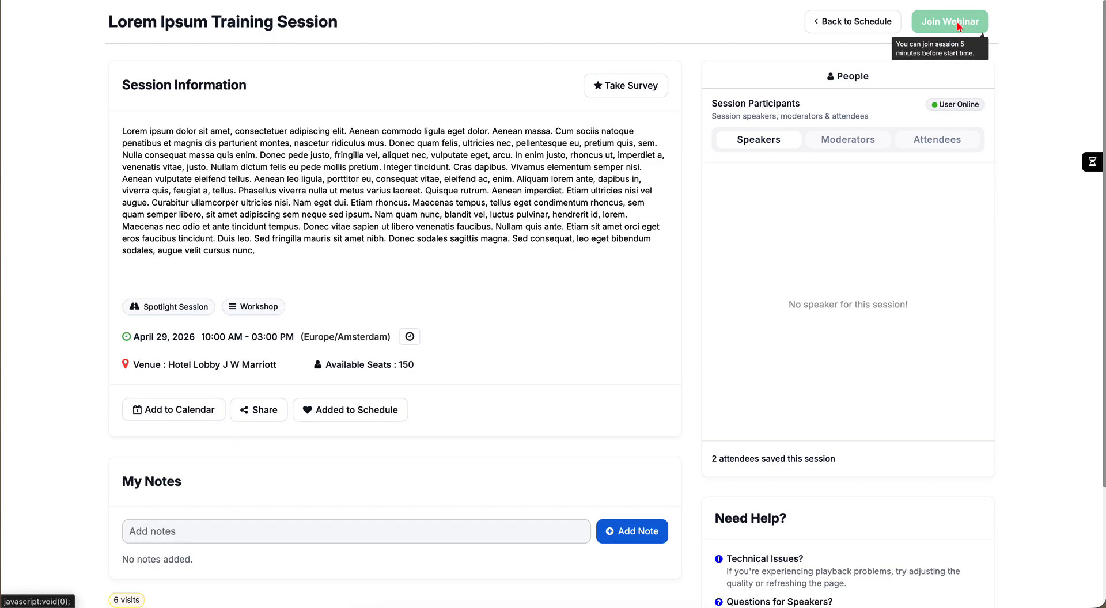
# - Scroll the session page down to My Notes and back to the top
pyautogui.scroll(-3, 495, 410)
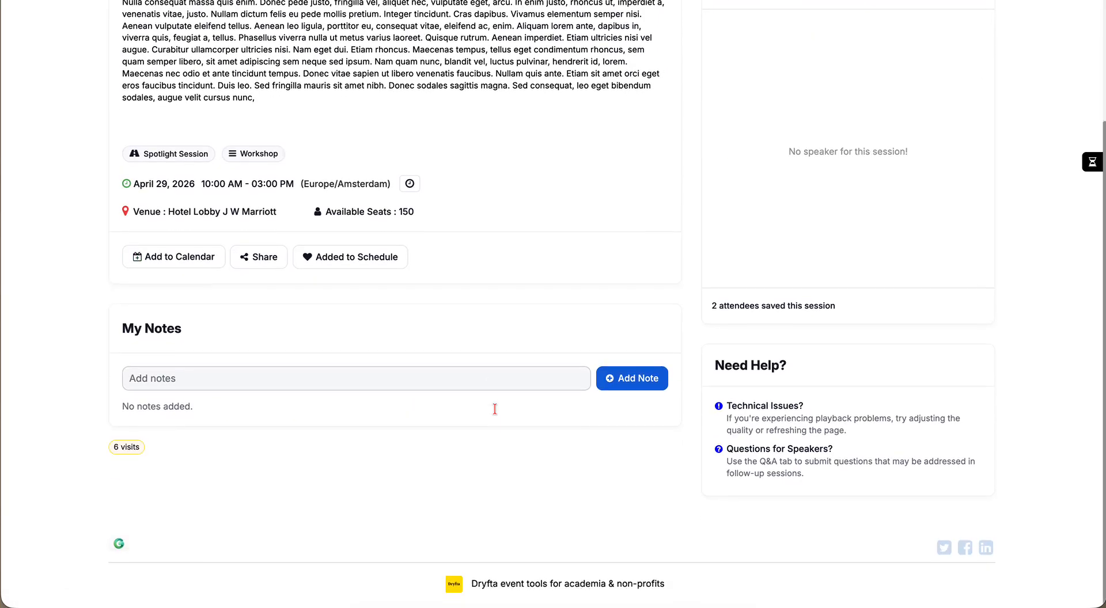
pyautogui.scroll(3, 495, 413)
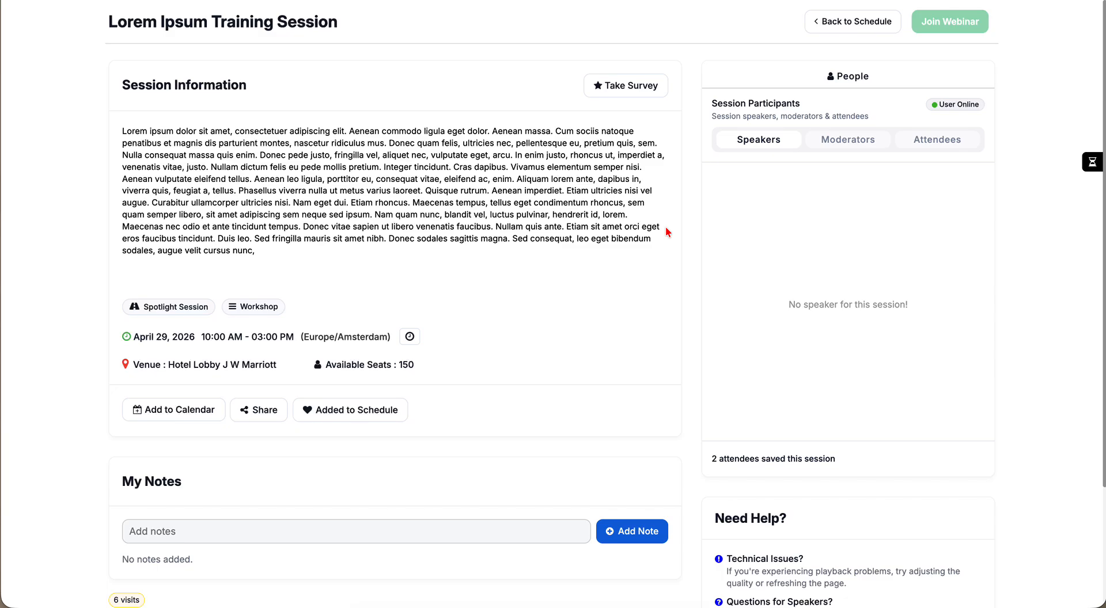
pyautogui.click(608, 87)
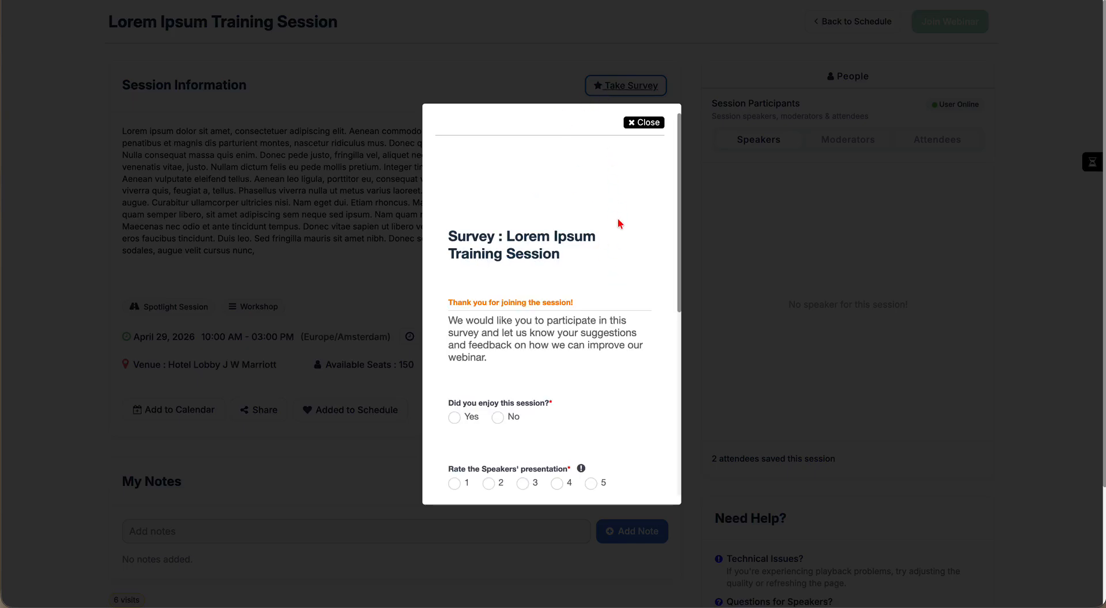
pyautogui.scroll(-3, 618, 223)
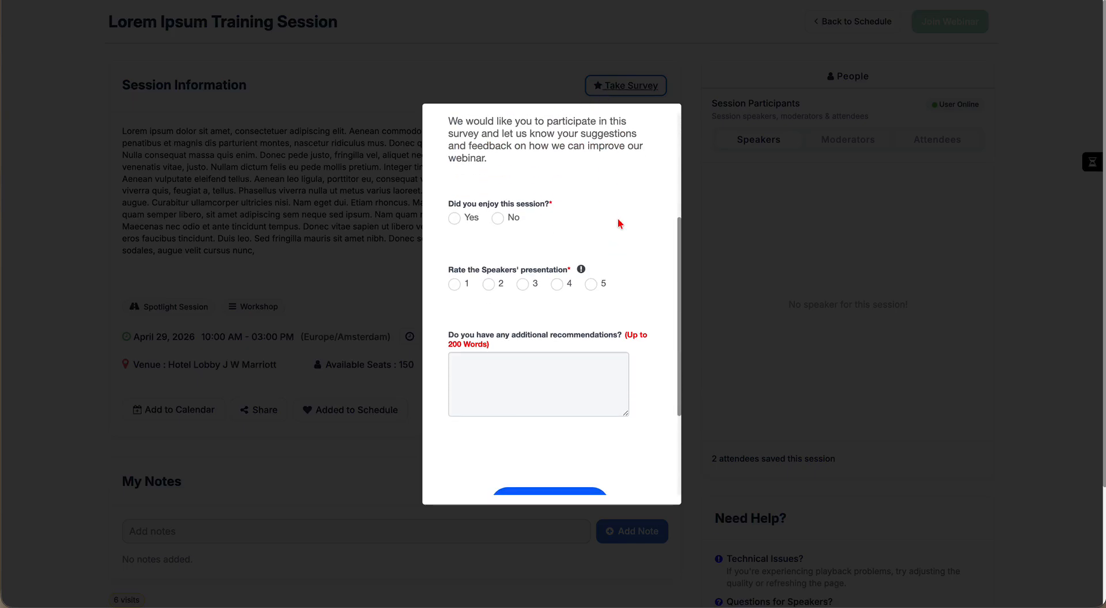
pyautogui.scroll(3, 618, 223)
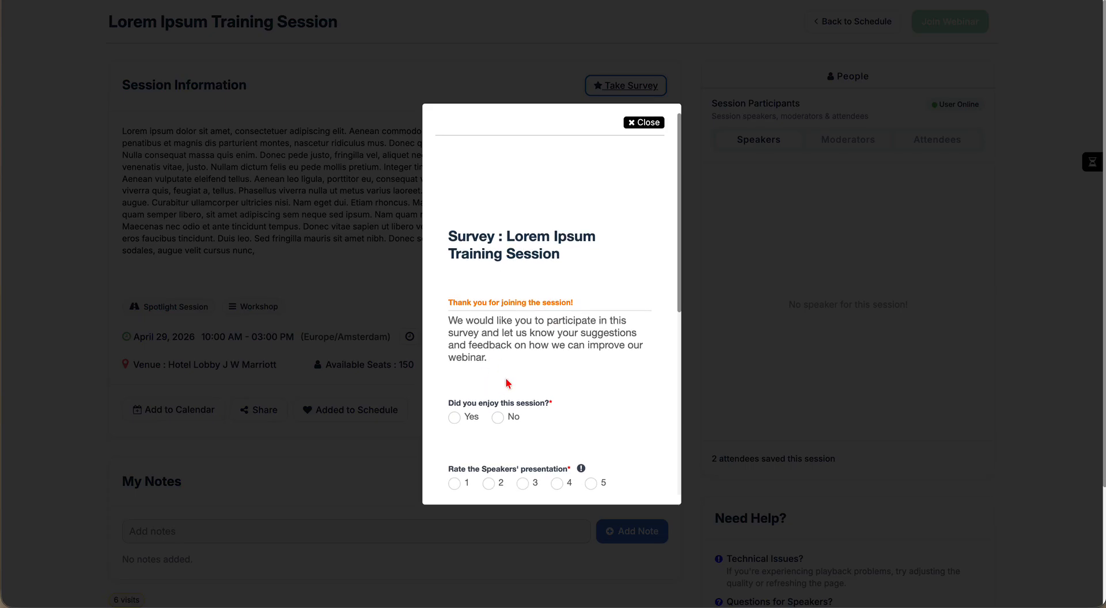
pyautogui.scroll(-5, 609, 259)
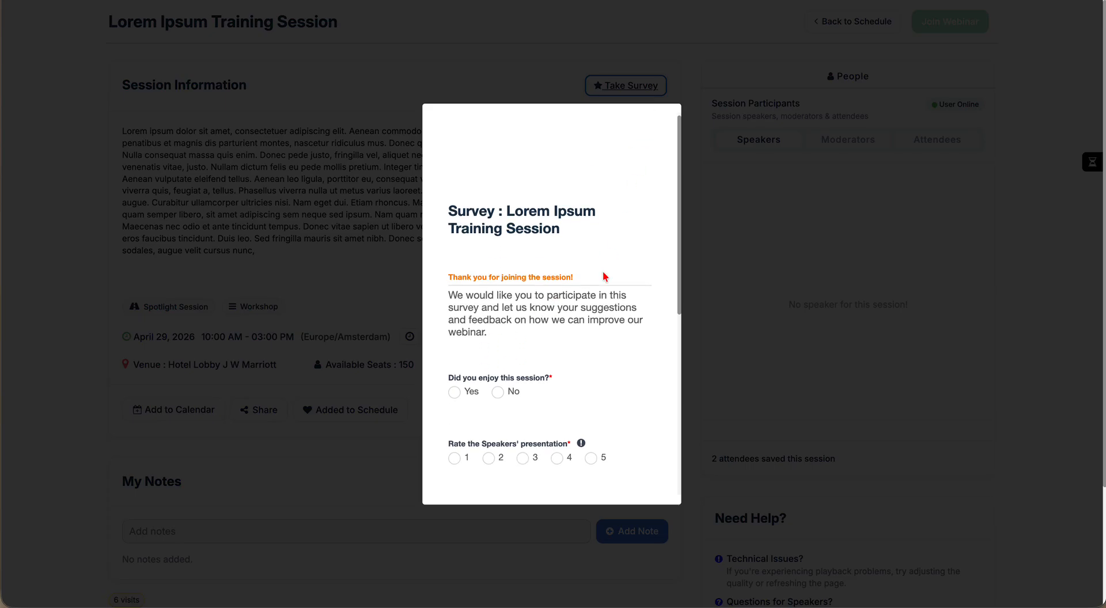
pyautogui.scroll(5, 605, 277)
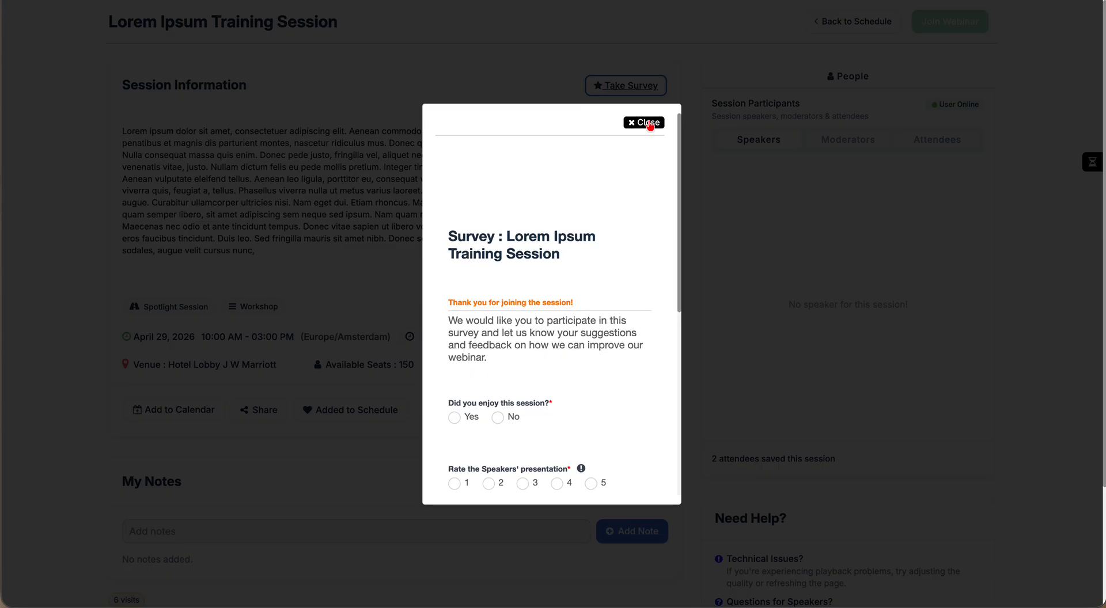
pyautogui.click(647, 120)
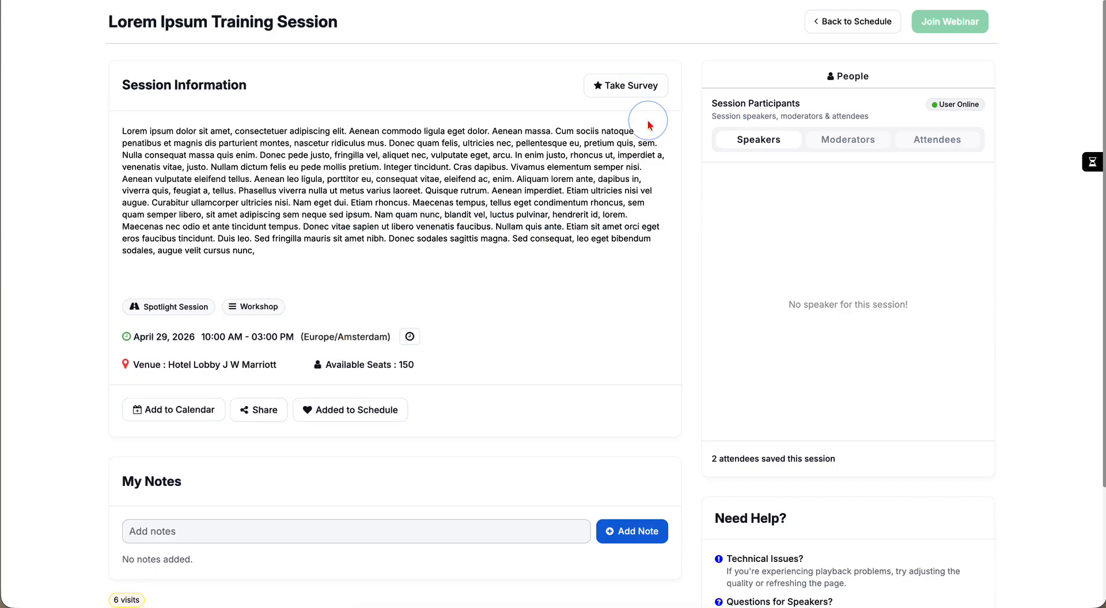
pyautogui.click(640, 90)
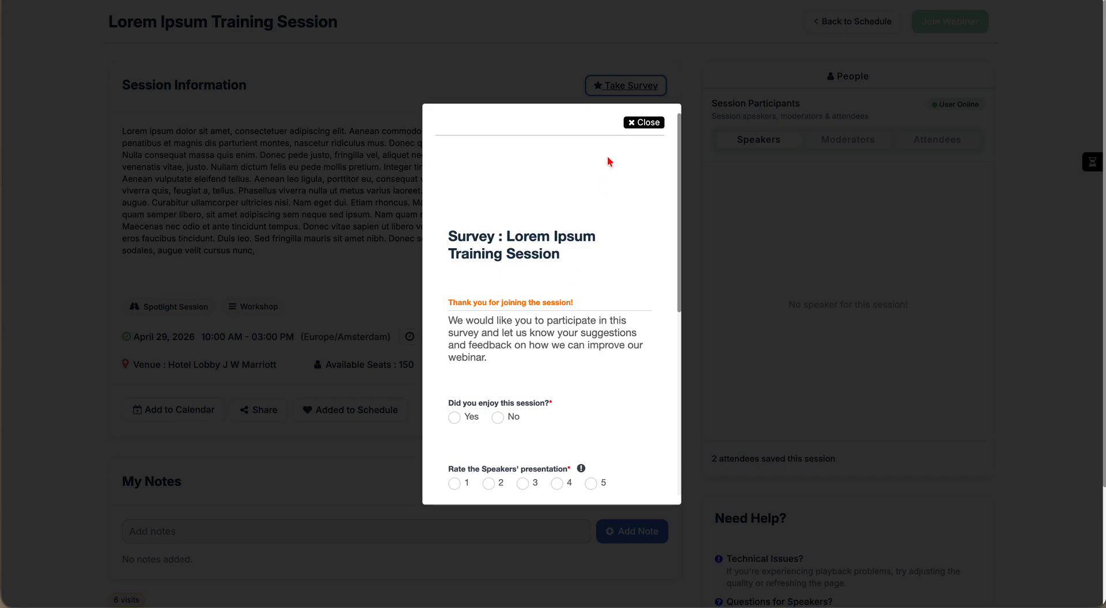
pyautogui.click(643, 122)
pyautogui.click(551, 204)
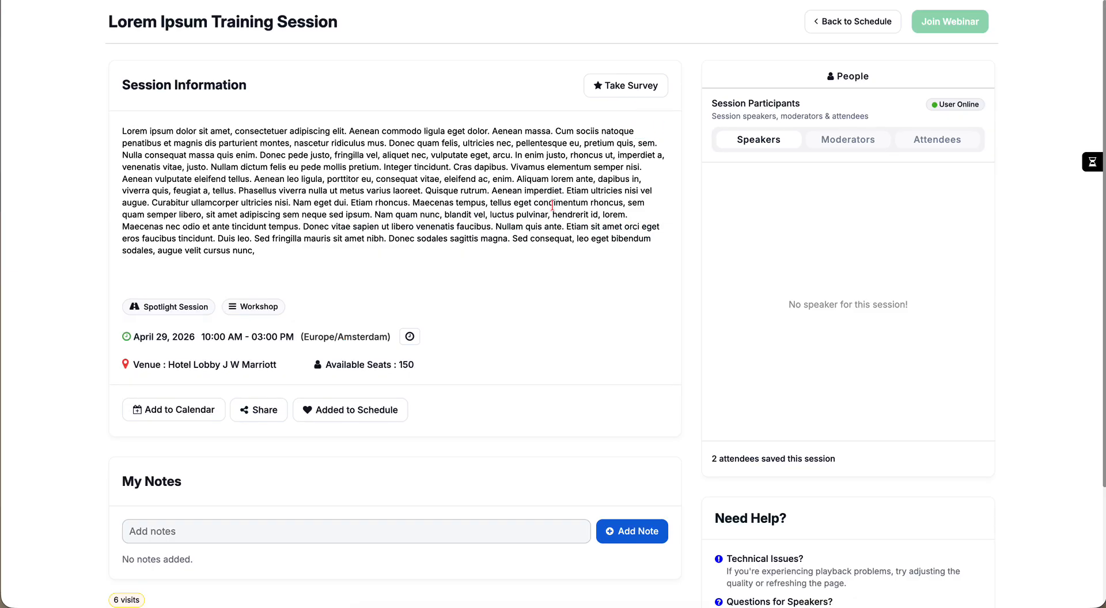